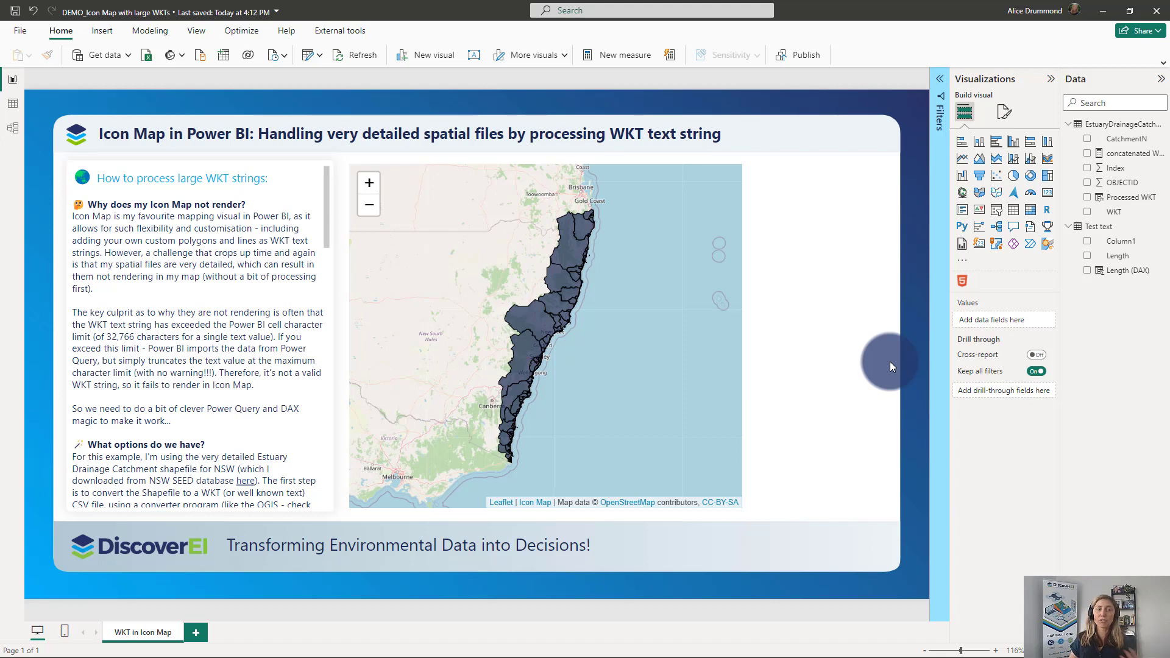
# Read the report's explanation of the options for handling large WKT text strings
pyautogui.scroll(-4, 170, 407)
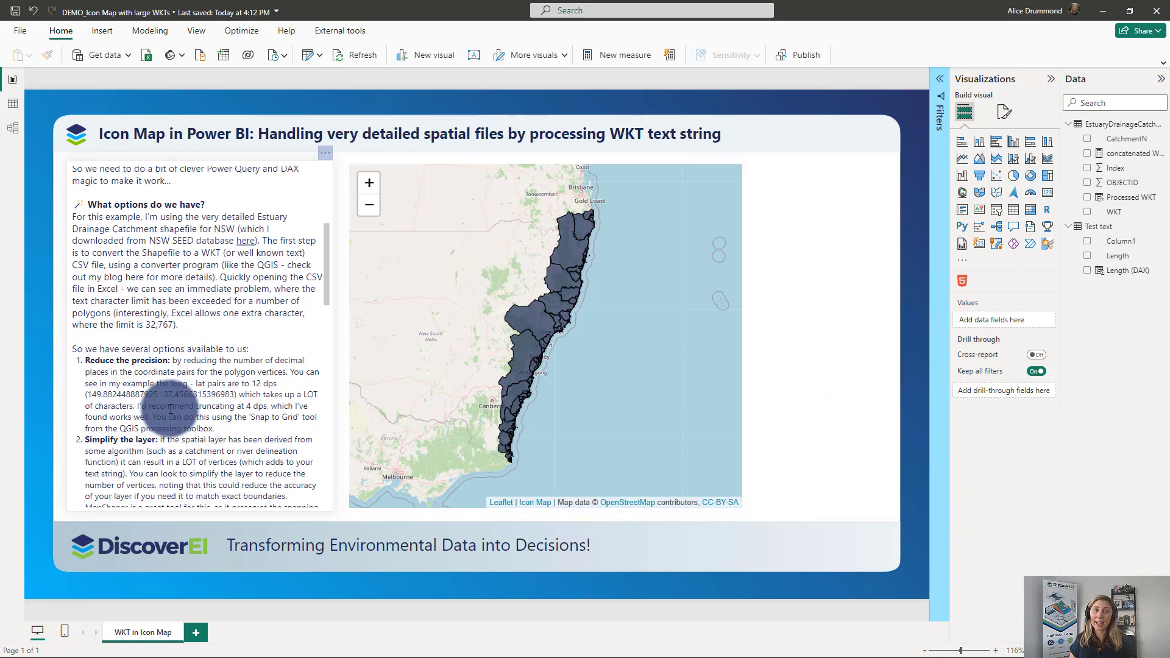
pyautogui.scroll(-2, 171, 408)
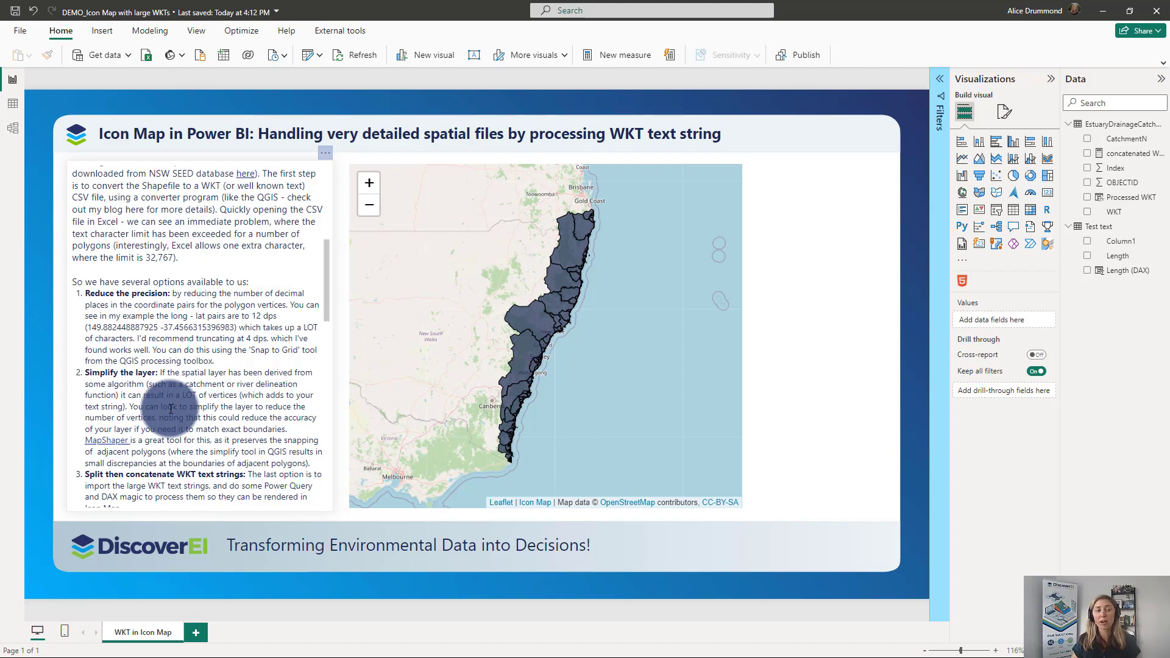
pyautogui.scroll(-1, 170, 409)
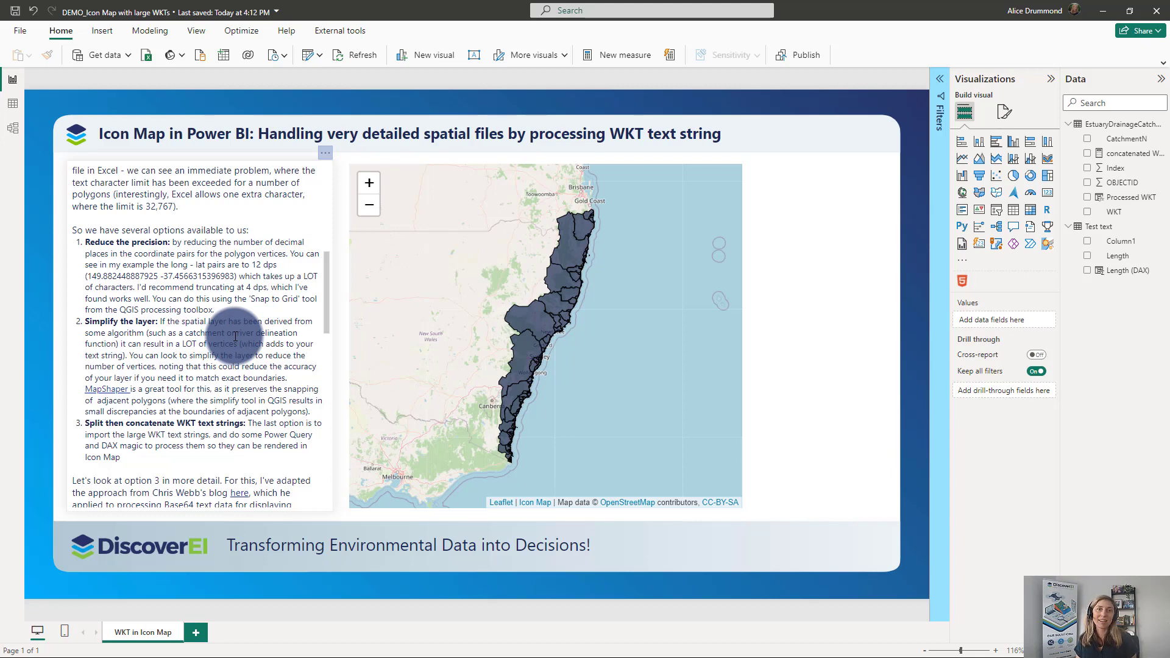
pyautogui.scroll(3, 217, 294)
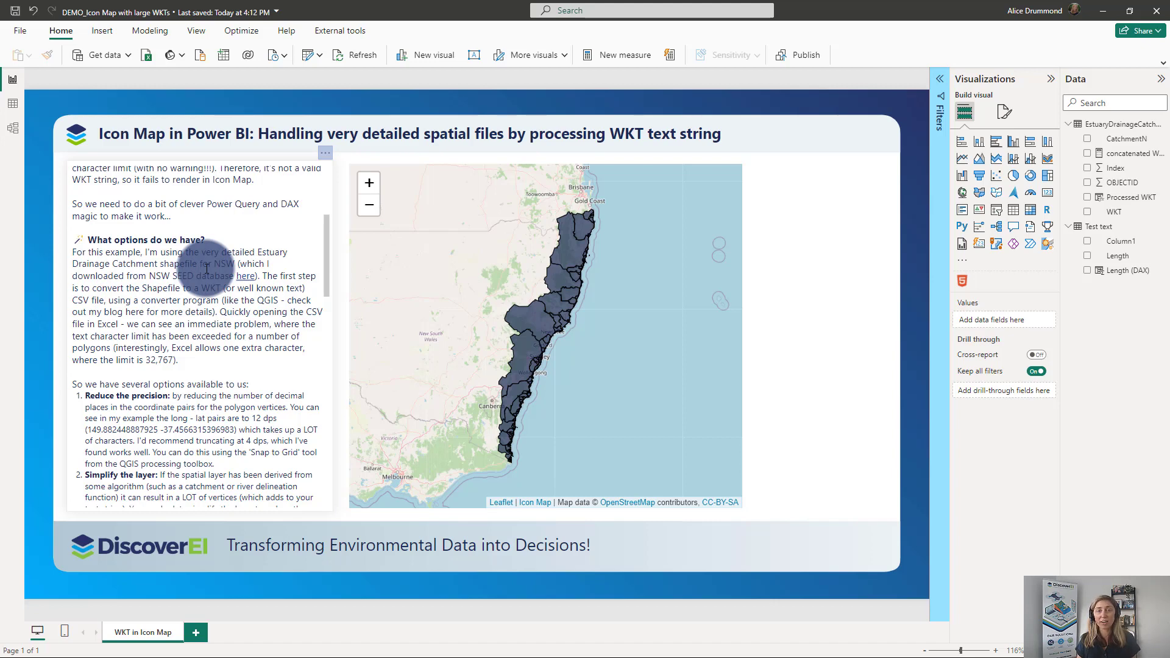
pyautogui.scroll(-5, 231, 348)
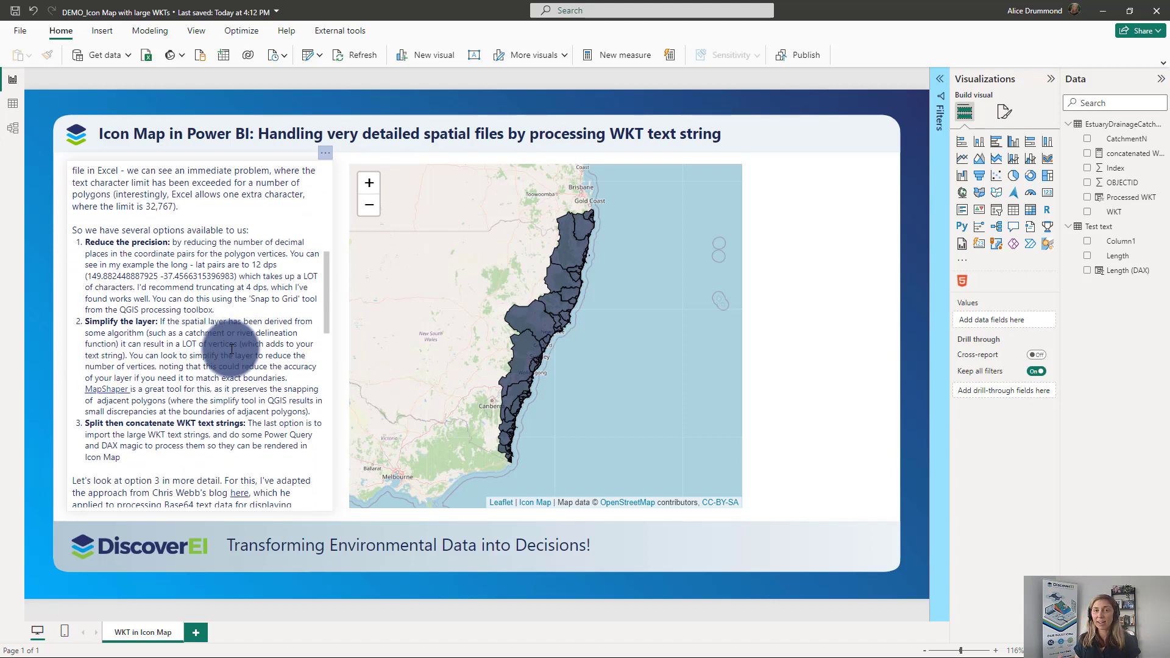
# Switch to Chrome and bring up the mapshaper page
pyautogui.moveTo(353, 646)
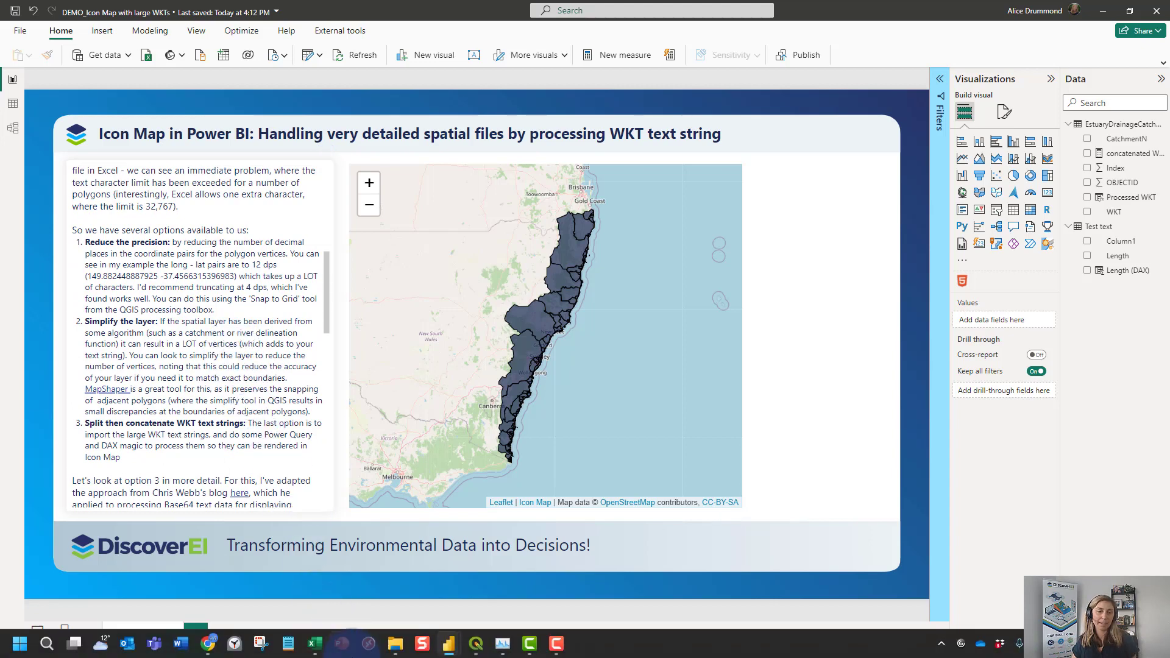
pyautogui.moveTo(208, 650)
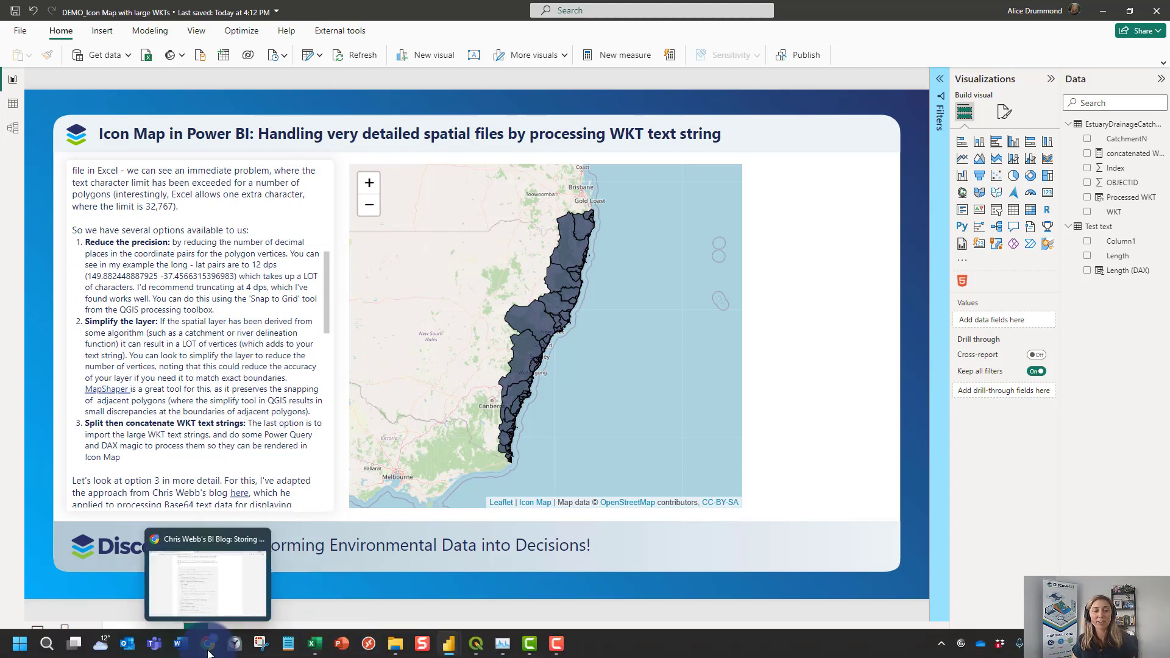
pyautogui.click(214, 604)
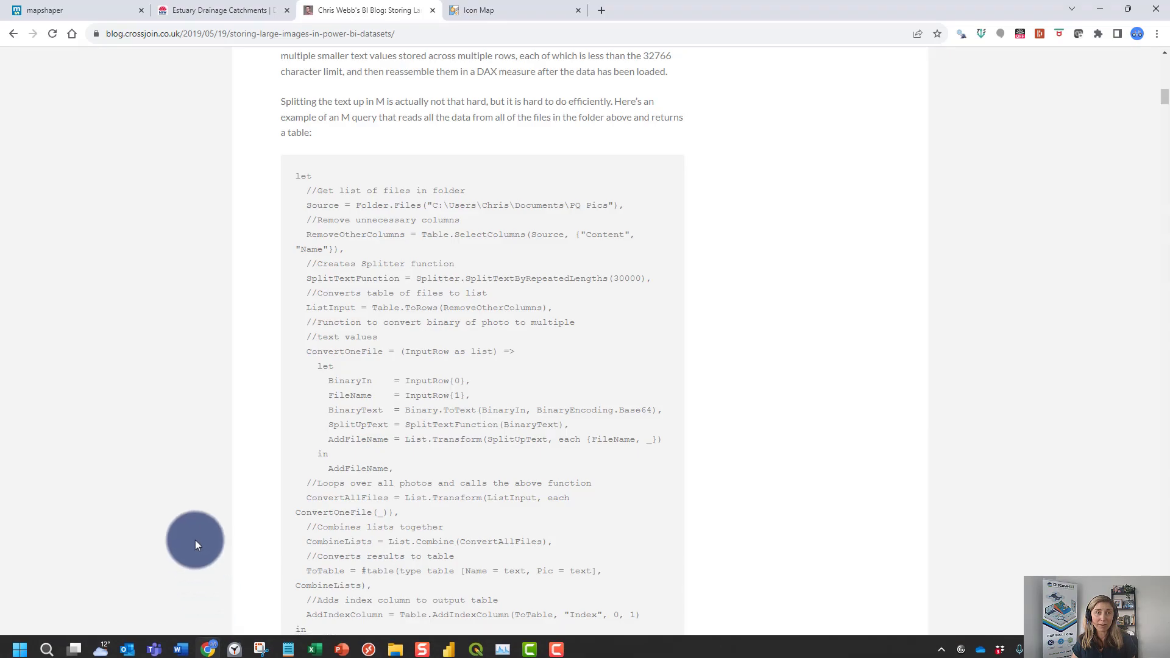
pyautogui.click(39, 10)
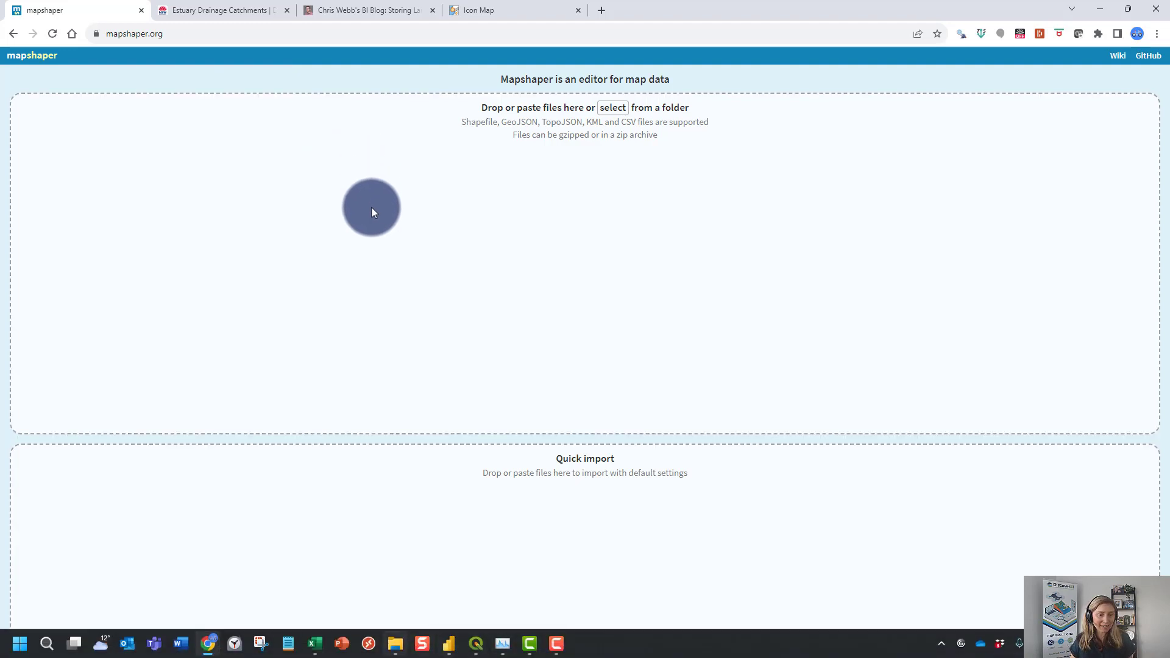
# Import landestuarydrainagecatchment.zip from the Icon Map with large WKTs folder into mapshaper with line intersection detection on
pyautogui.moveTo(395, 644)
pyautogui.click(396, 589)
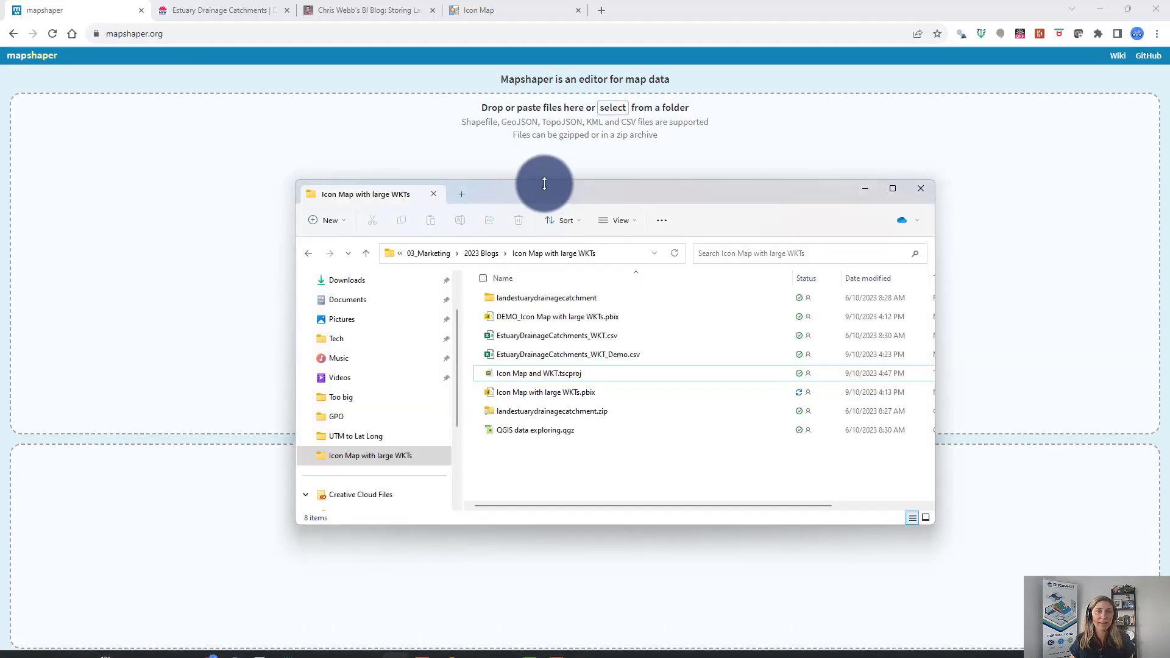
pyautogui.moveTo(541, 183); pyautogui.dragTo(767, 208)
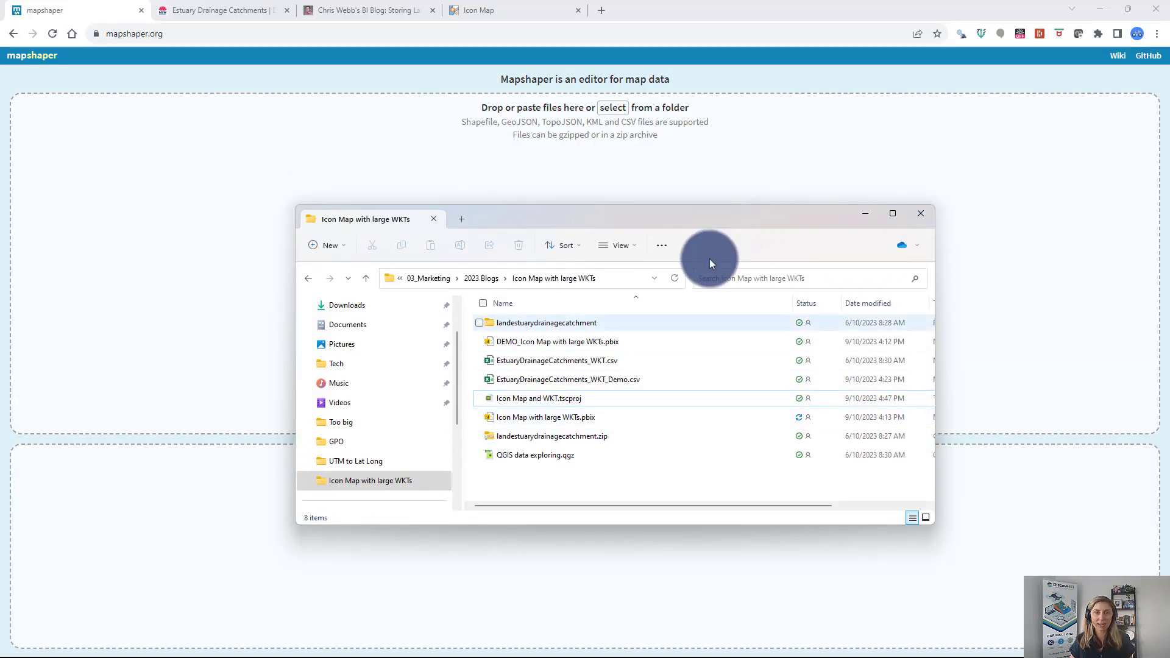
pyautogui.moveTo(509, 434); pyautogui.dragTo(934, 137)
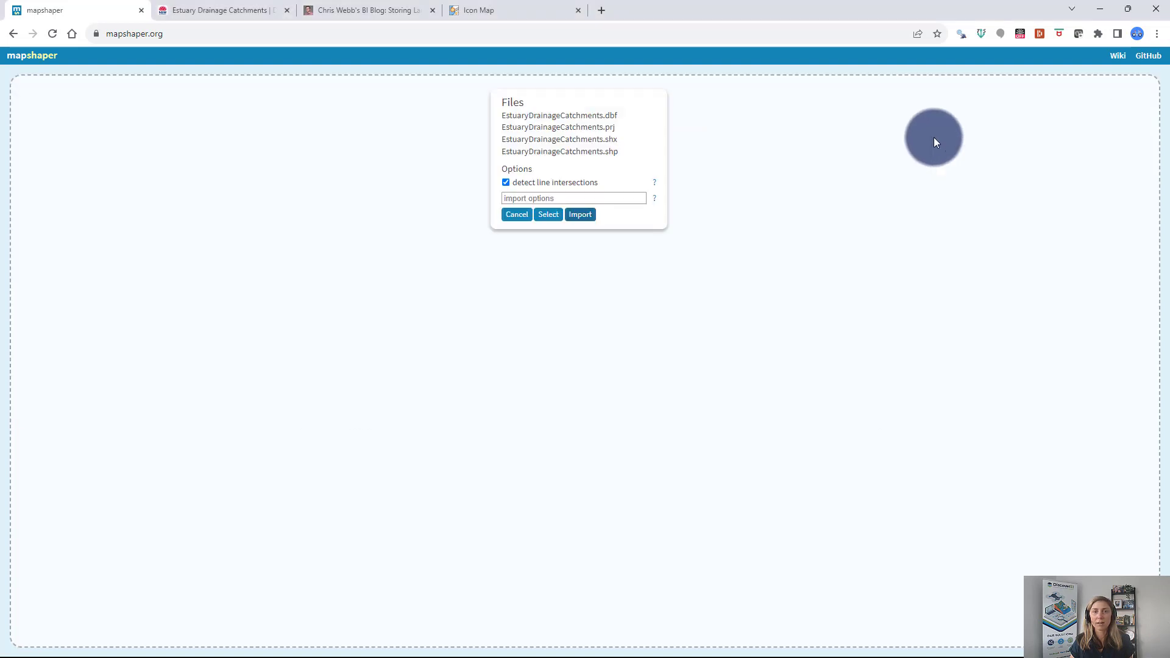
pyautogui.click(579, 217)
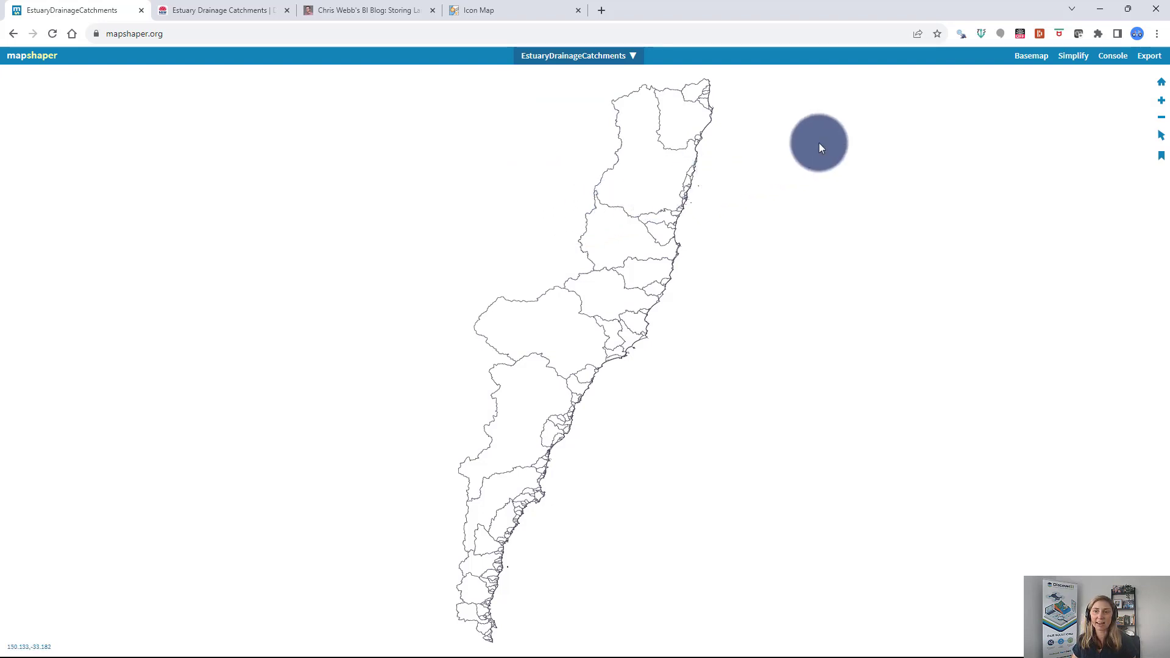
# Simplify the catchment layer with the Douglas-Peucker method and set the simplification level to 10%
pyautogui.click(1071, 57)
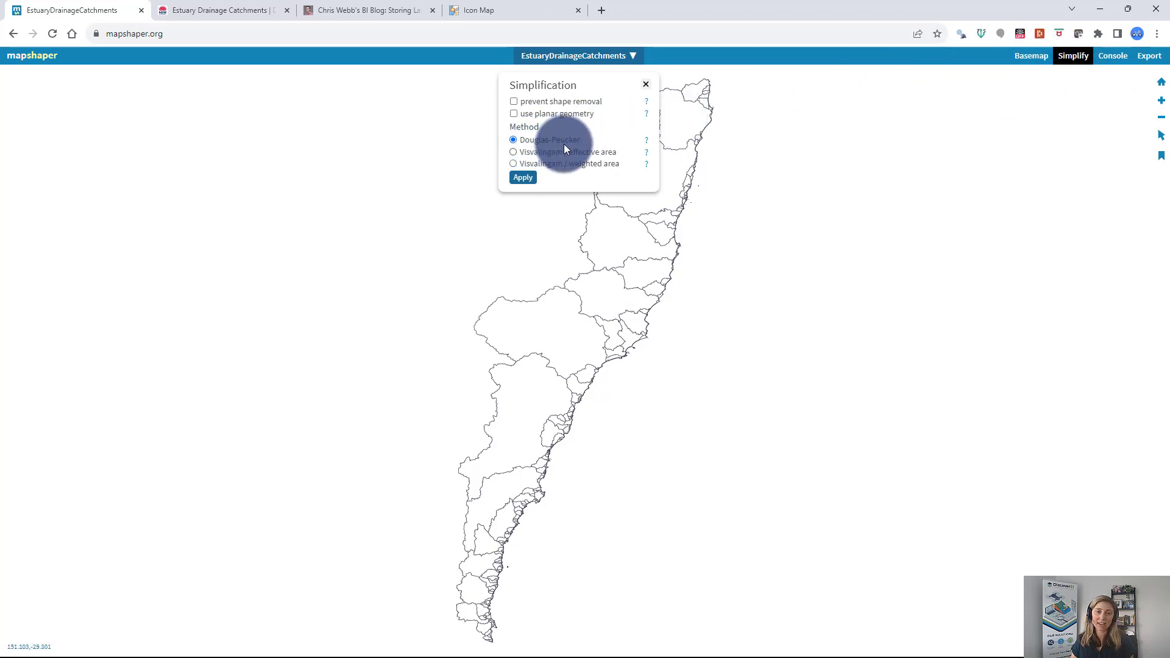
pyautogui.click(523, 178)
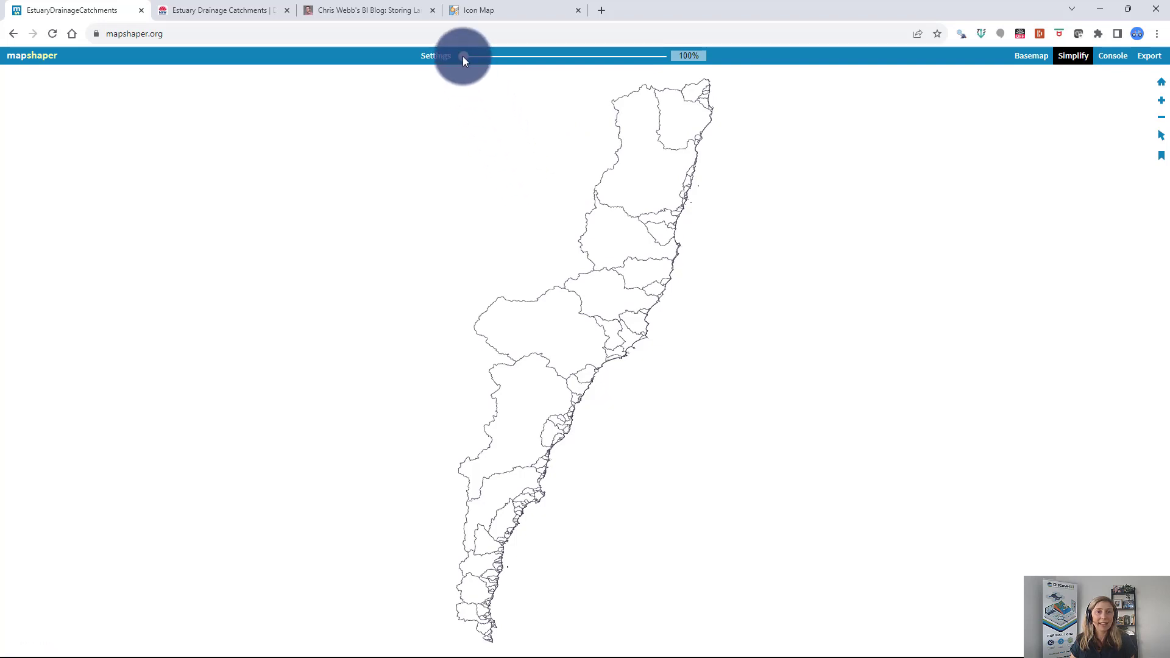
pyautogui.moveTo(463, 56); pyautogui.dragTo(669, 54)
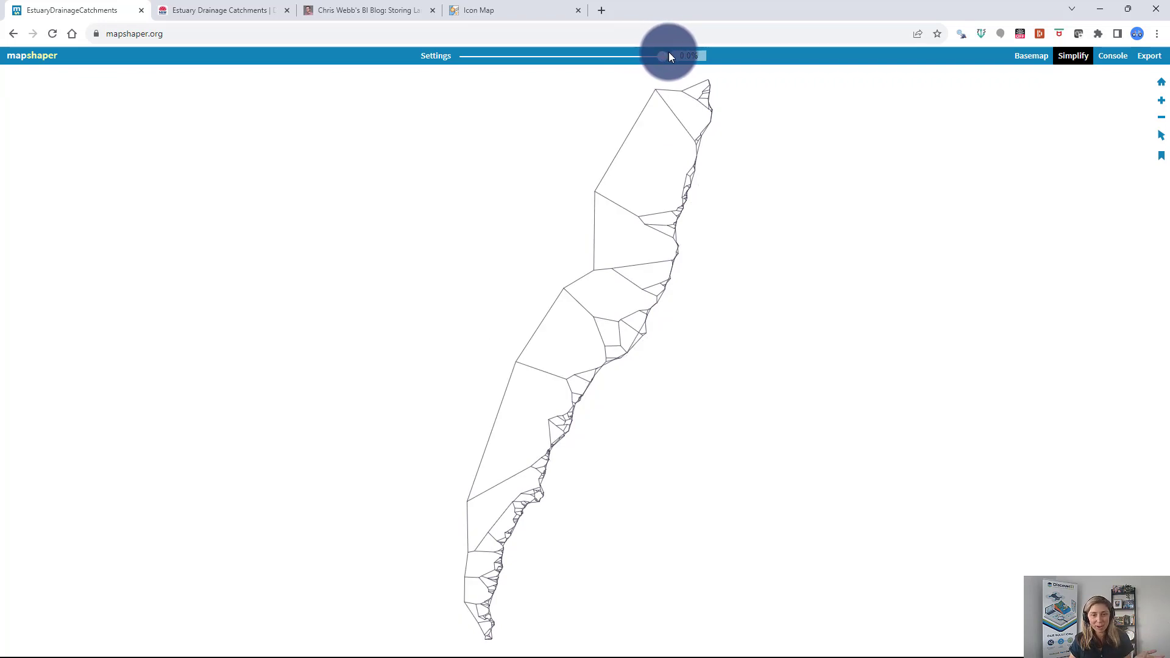
pyautogui.moveTo(669, 53); pyautogui.dragTo(701, 70)
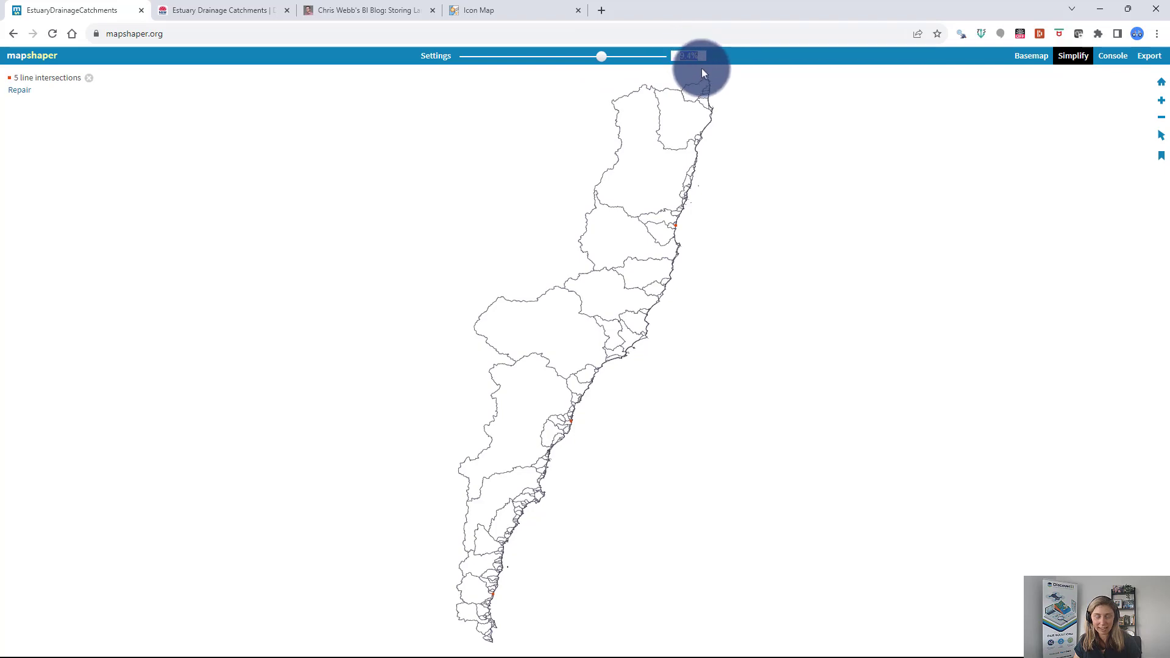
pyautogui.write('10')
pyautogui.press('Return')
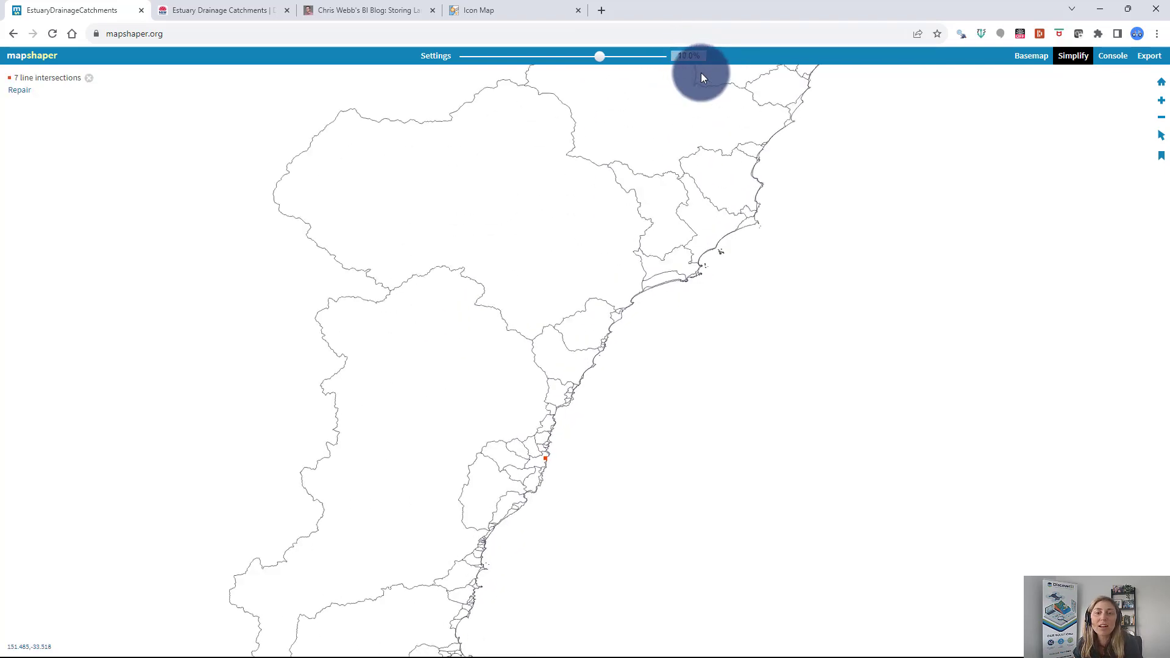
# Examine the simplified catchment boundaries along the coastline up close and at wider scale
pyautogui.scroll(5, 701, 72)
pyautogui.scroll(-3, 701, 72)
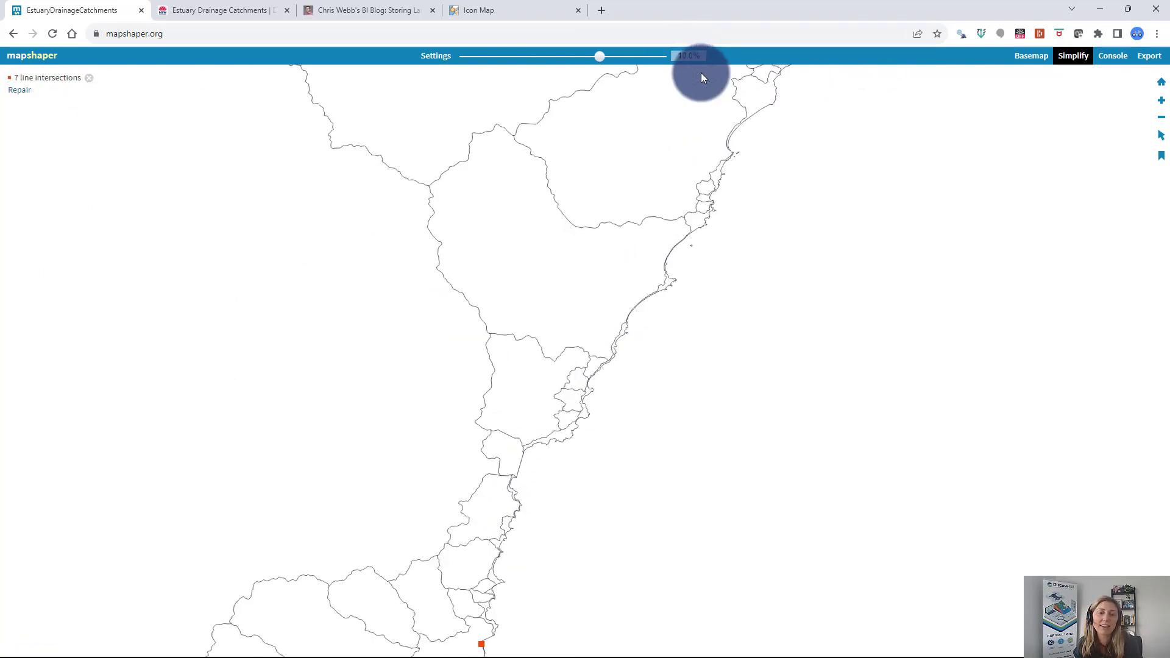
pyautogui.scroll(8, 701, 72)
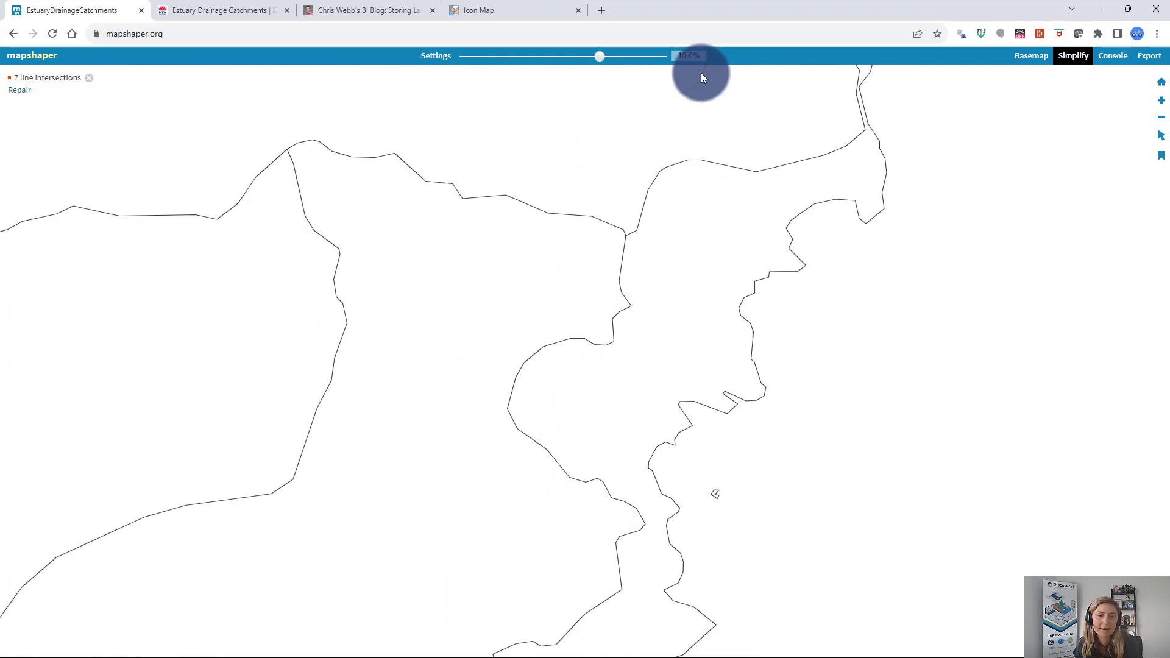
pyautogui.scroll(-2, 700, 72)
pyautogui.scroll(-2, 701, 72)
pyautogui.scroll(-4, 701, 72)
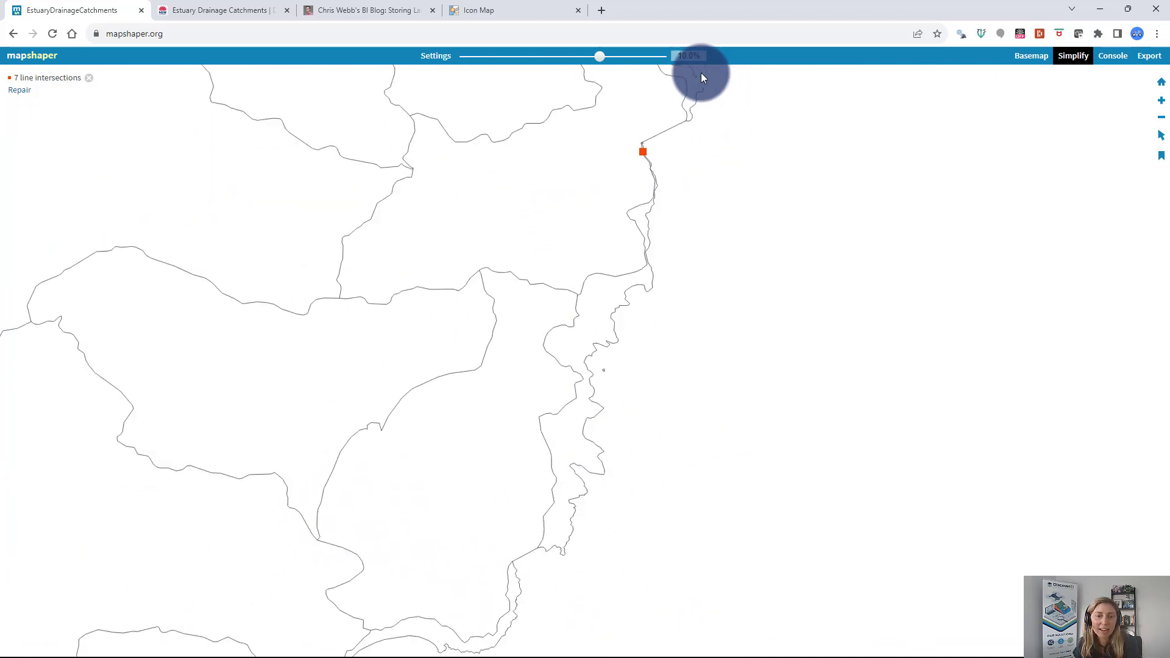
pyautogui.scroll(6, 503, 538)
pyautogui.scroll(3, 502, 537)
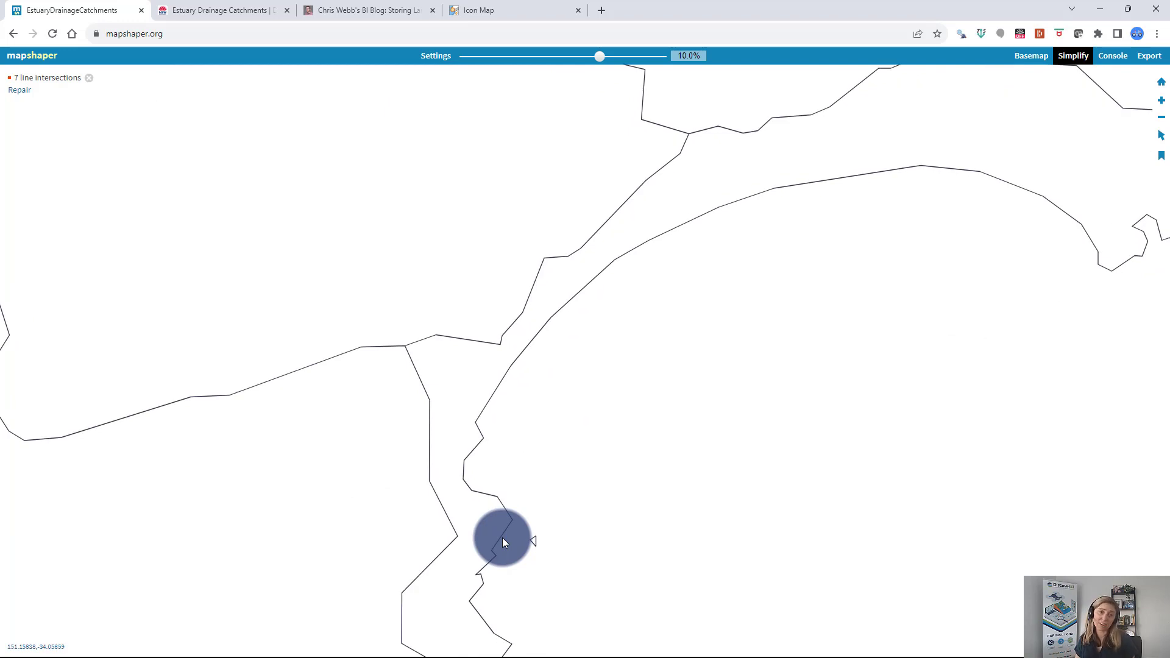
pyautogui.scroll(-6, 525, 444)
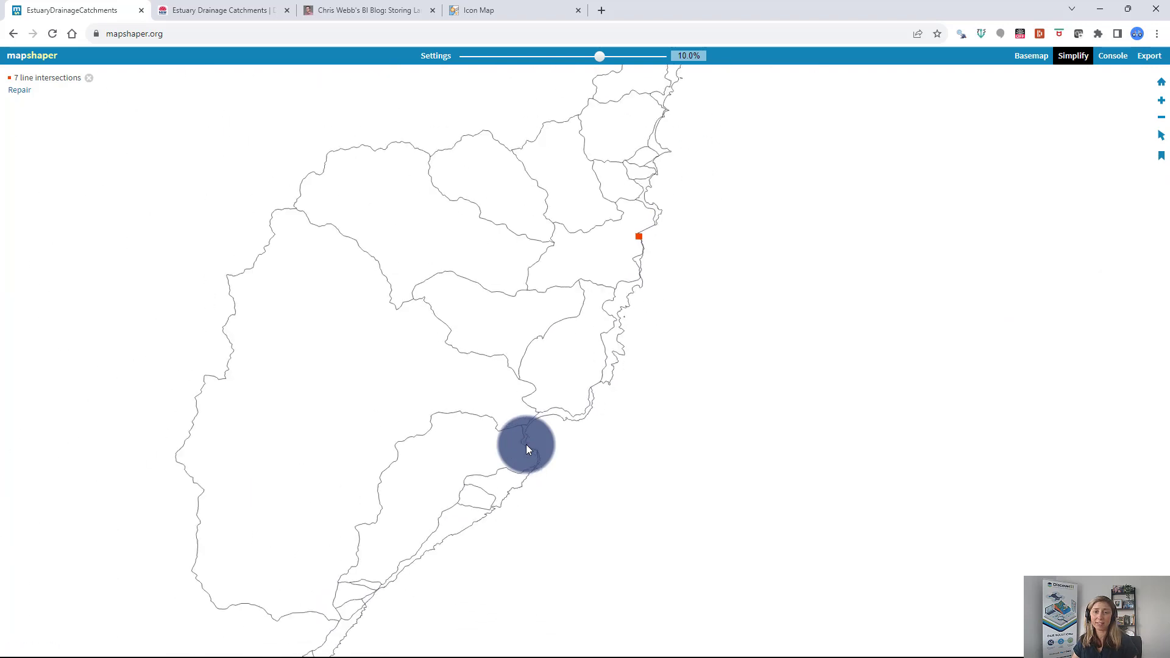
pyautogui.scroll(-2, 528, 450)
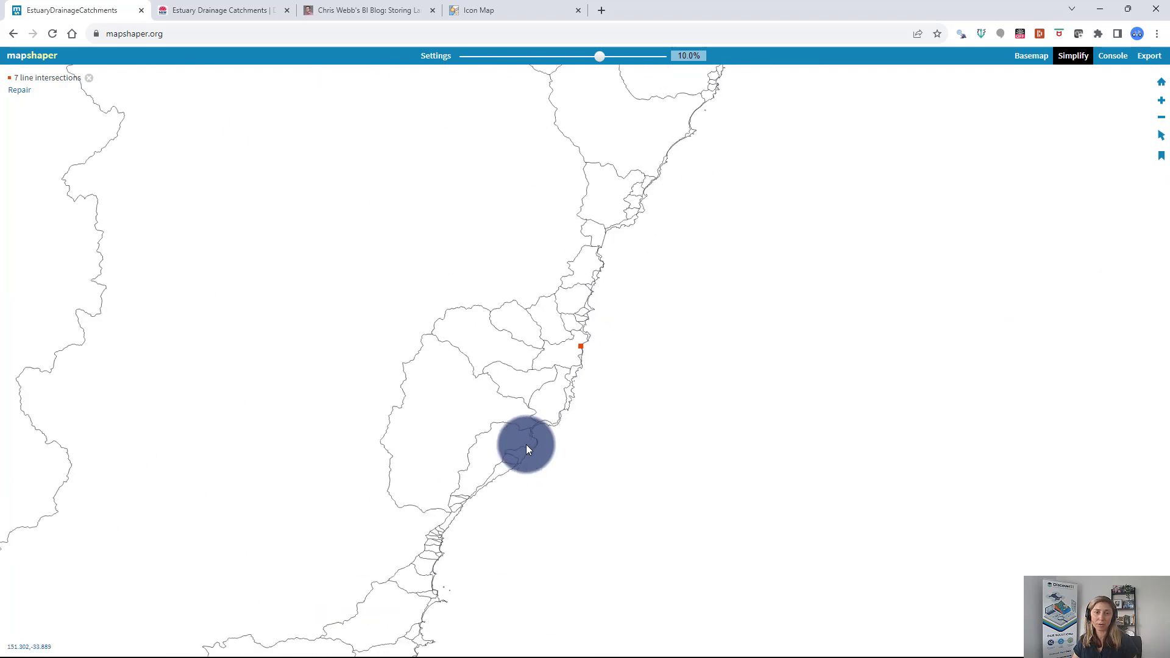
# Repair the line intersections in the simplified layer and export EstuaryDrainageCatchments as a Shapefile
pyautogui.click(49, 83)
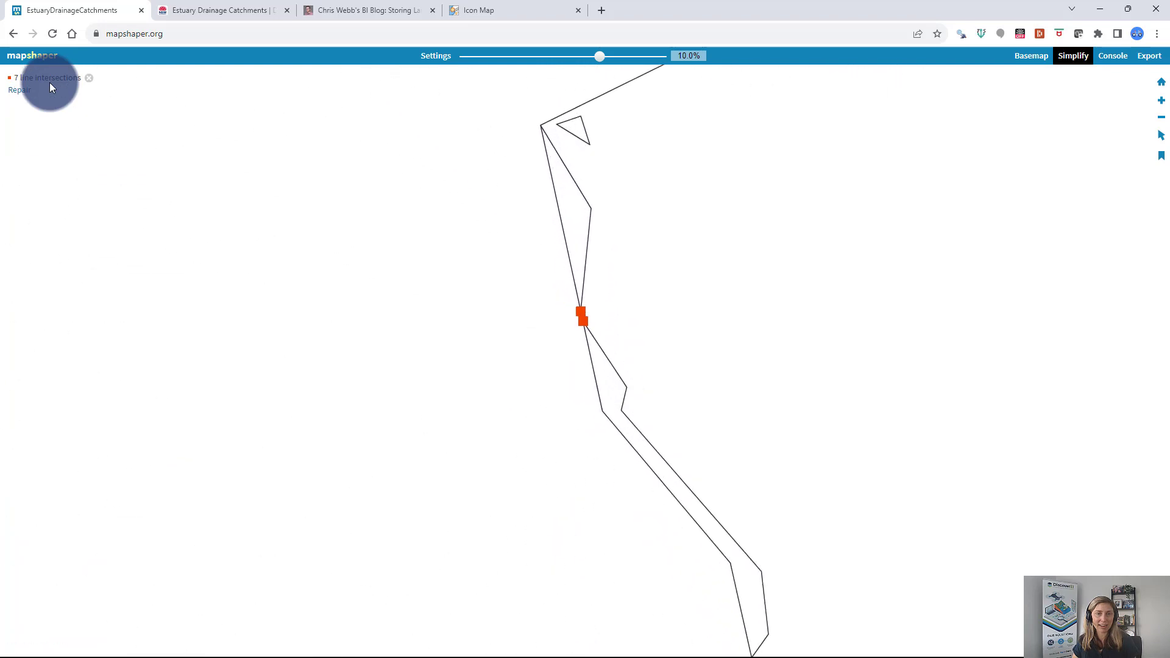
pyautogui.click(19, 90)
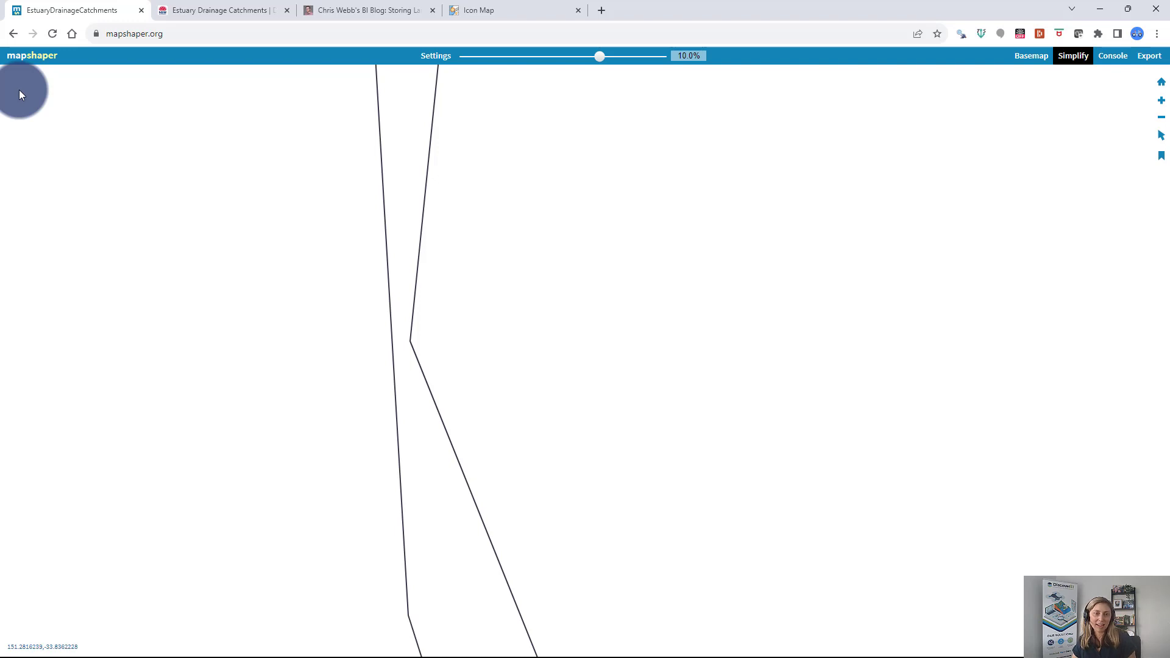
pyautogui.scroll(-5, 550, 317)
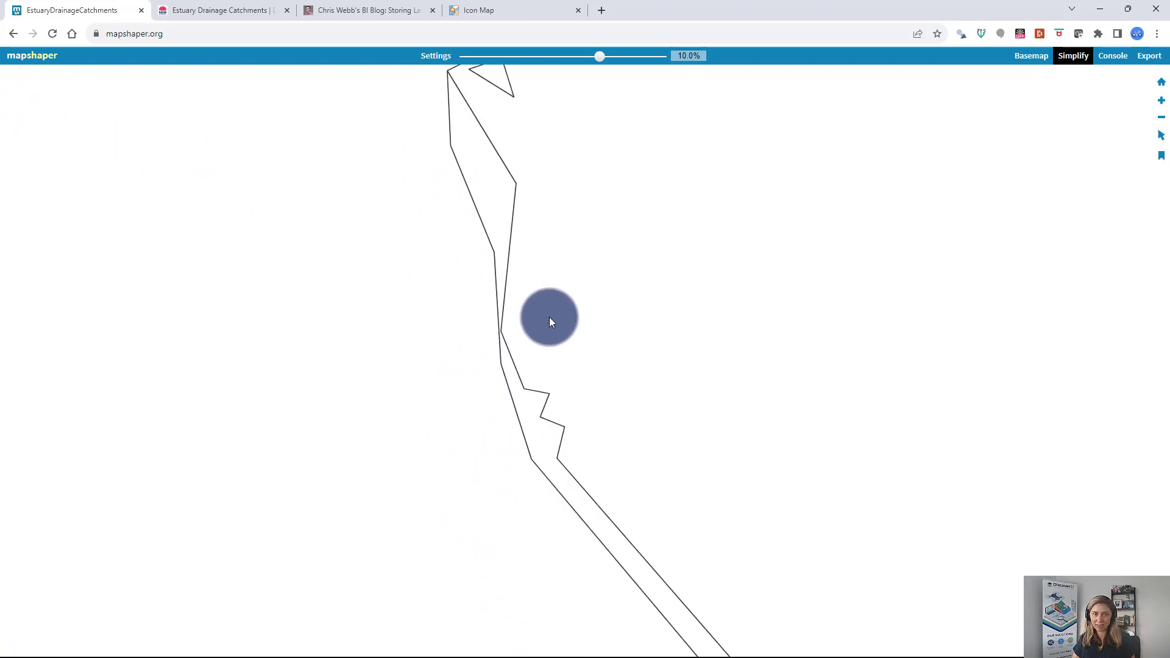
pyautogui.scroll(-5, 550, 317)
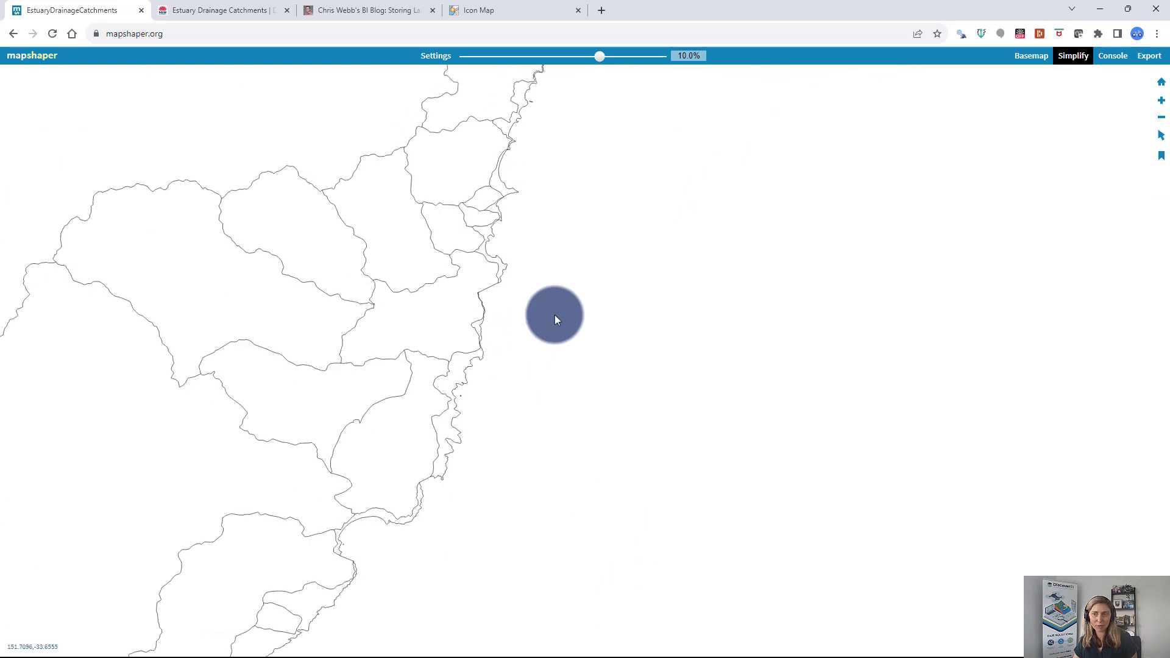
pyautogui.click(1149, 59)
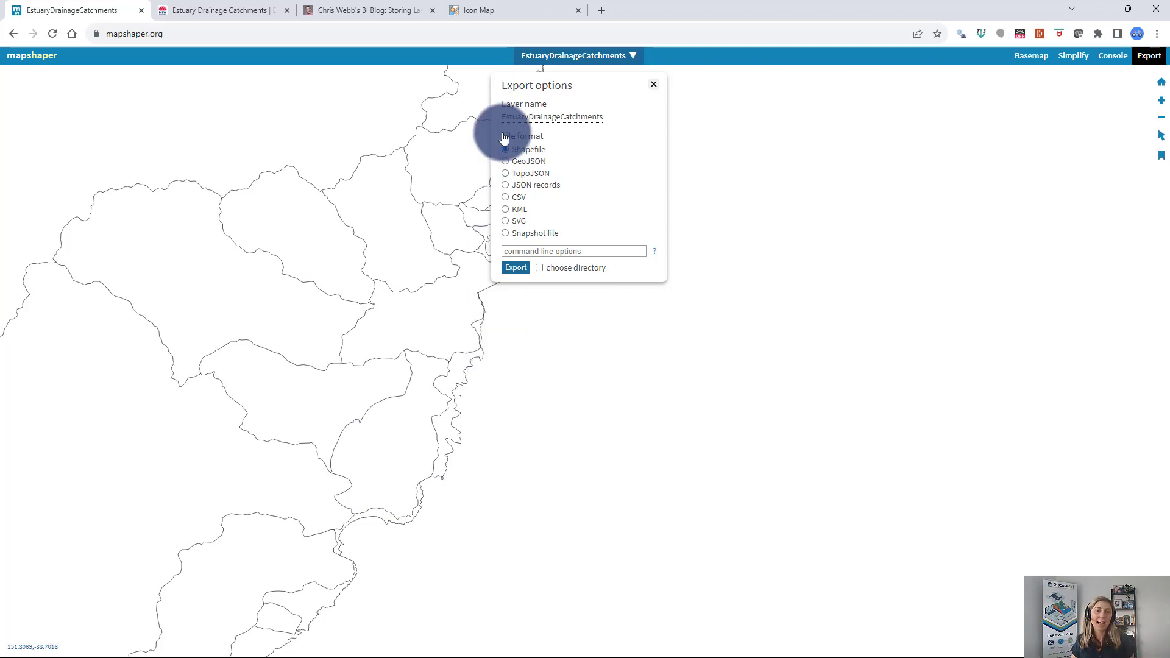
pyautogui.click(516, 268)
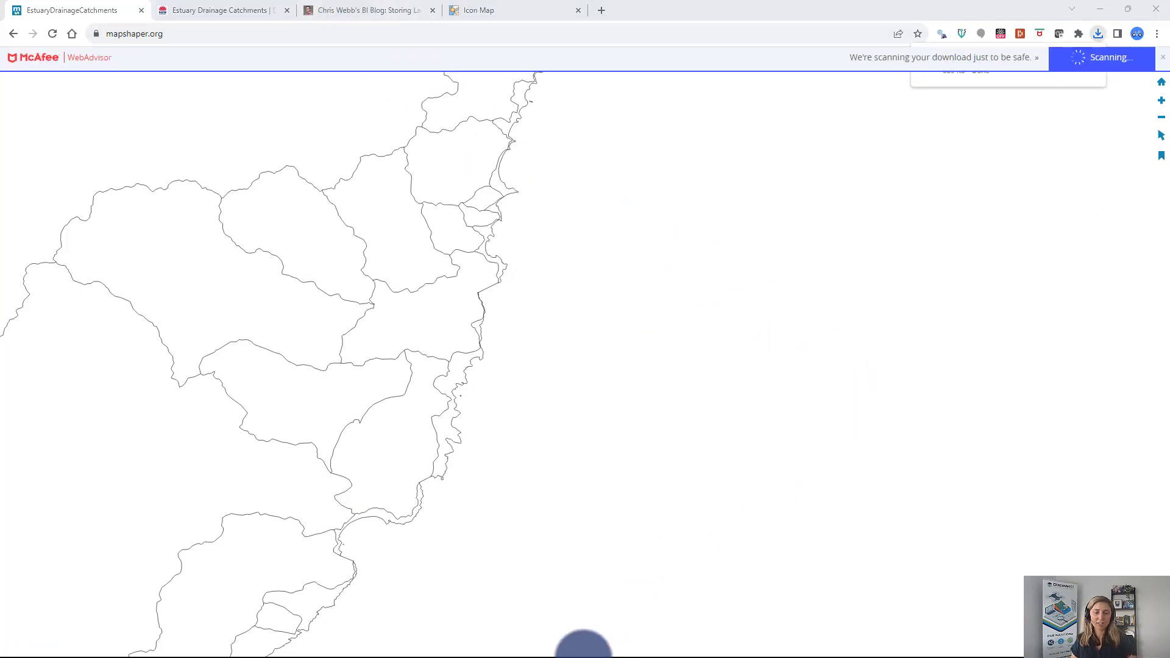
# Switch to File Explorer and extract the exported EstuaryDrainageCatchments.zip in the Downloads folder
pyautogui.moveTo(585, 657)
pyautogui.click(395, 643)
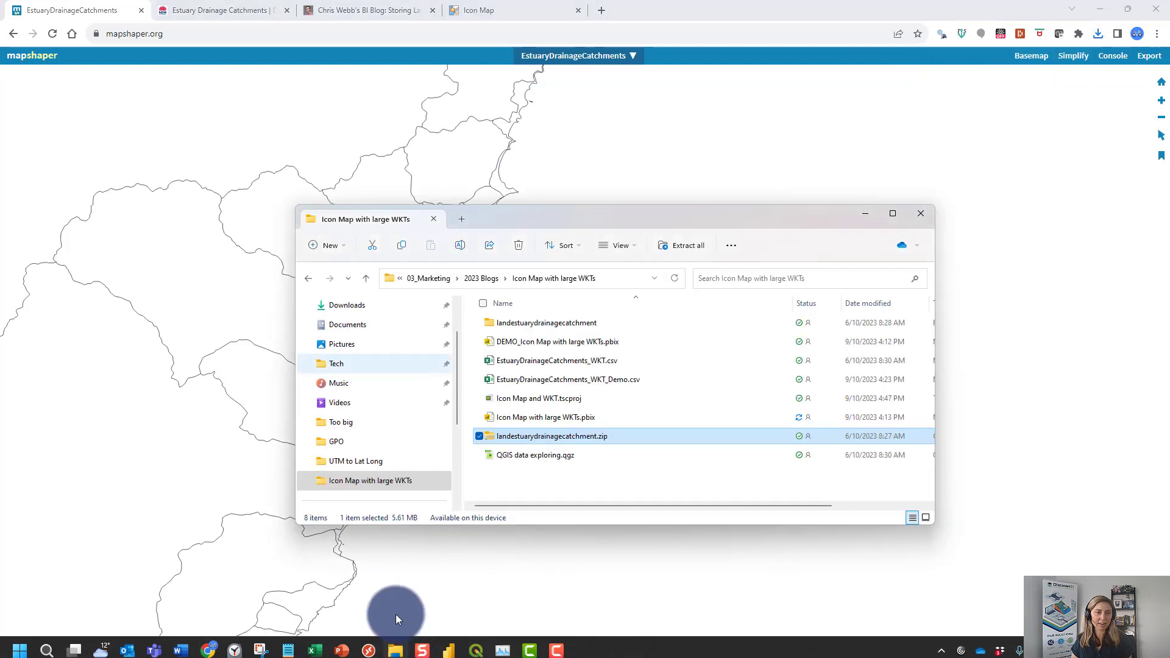
pyautogui.click(351, 364)
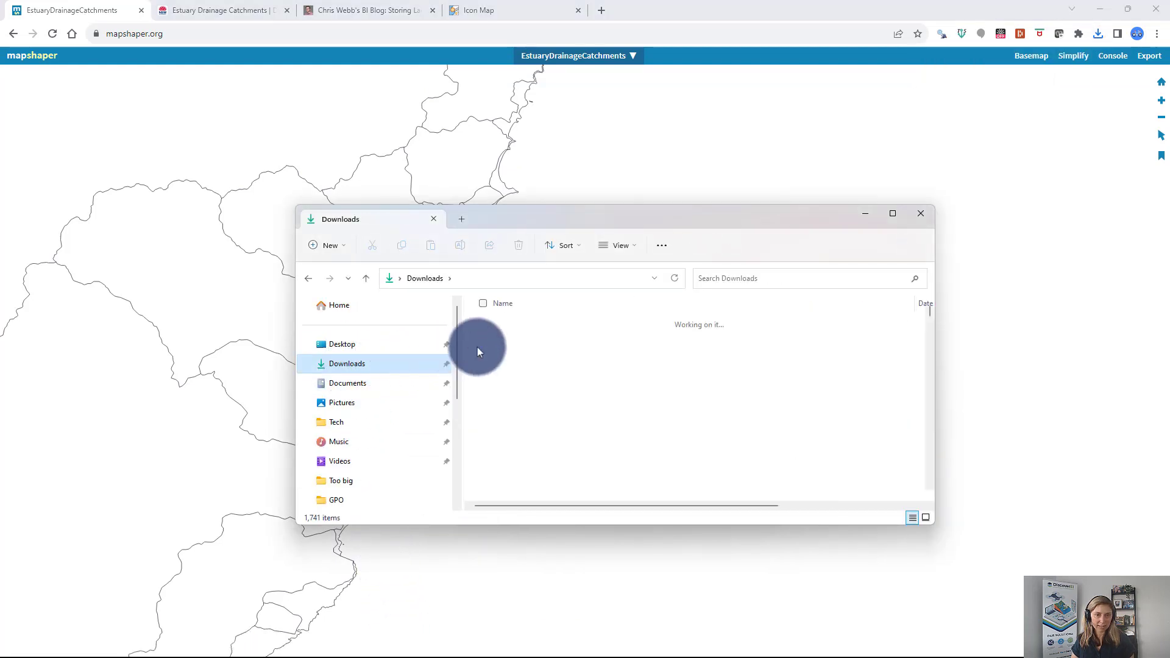
pyautogui.click(517, 341)
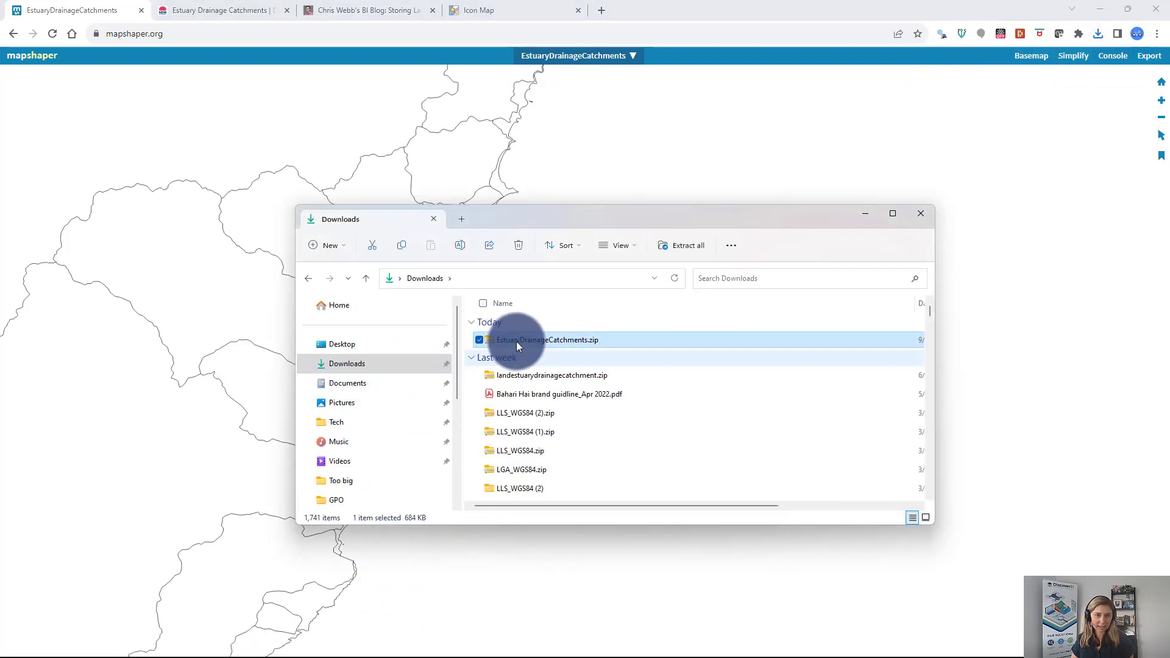
pyautogui.rightClick(550, 341)
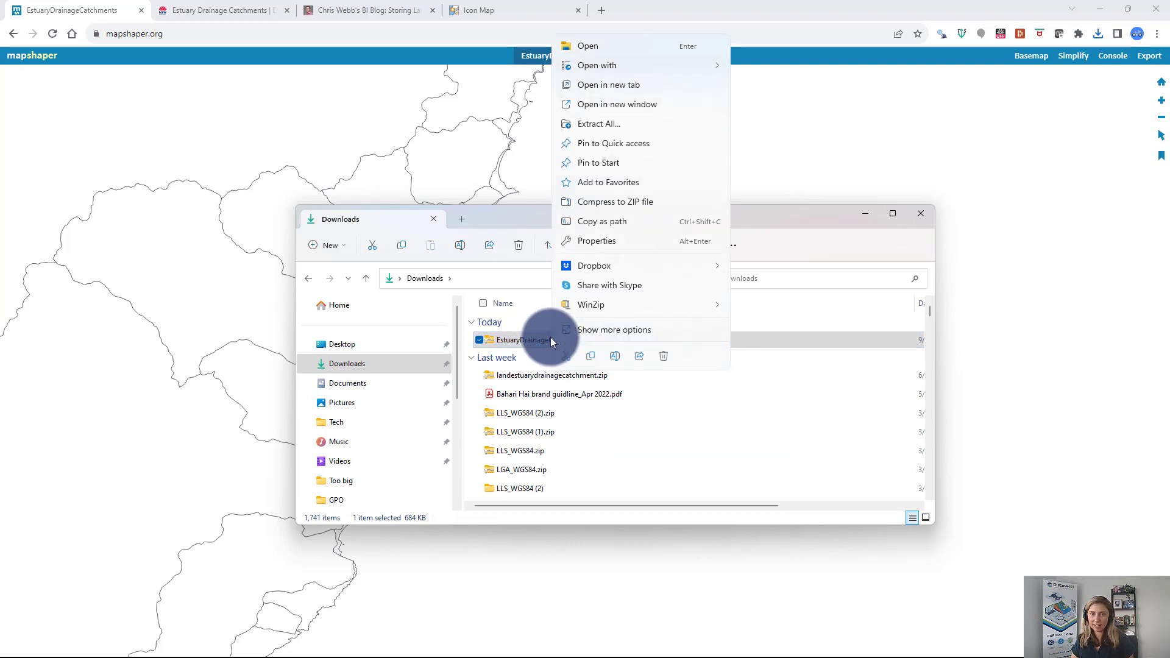
pyautogui.click(606, 125)
pyautogui.click(701, 450)
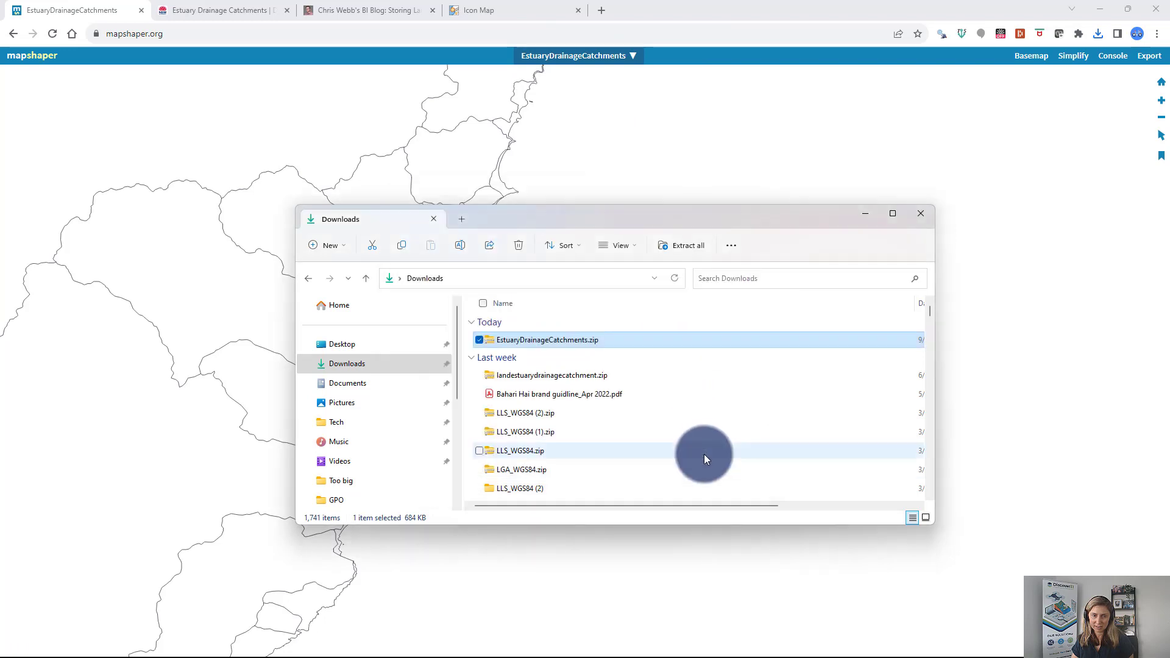
# Switch to QGIS and load the extracted EstuaryDrainageCatchments shapefile from the Downloads folder as a new layer above the original
pyautogui.click(560, 360)
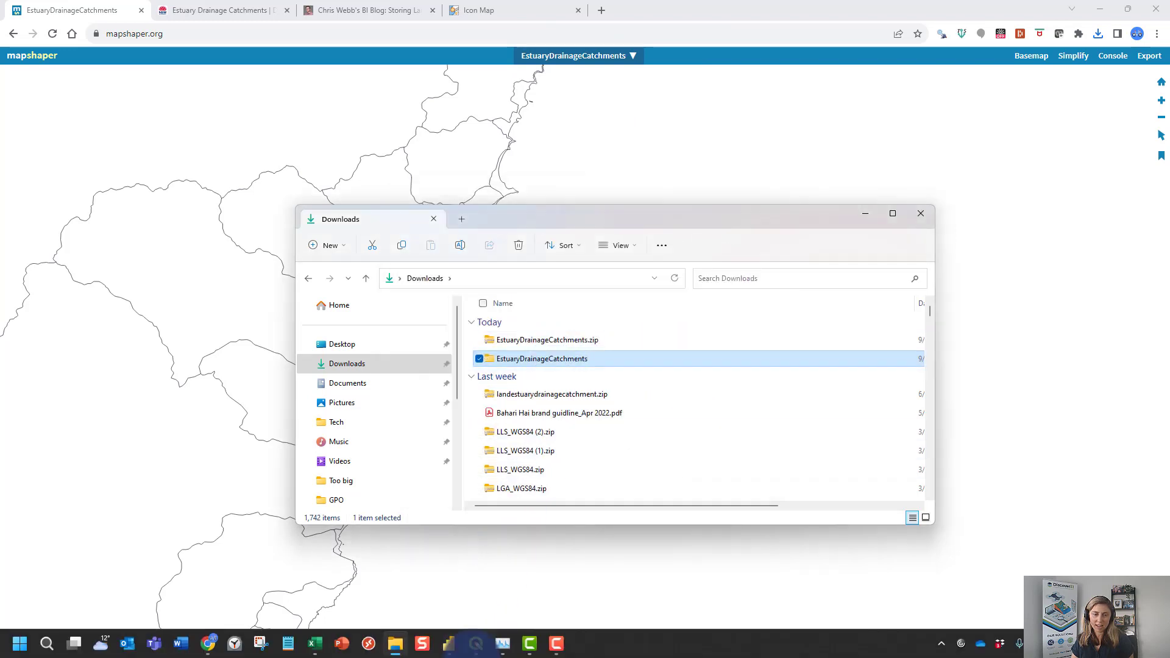
pyautogui.moveTo(476, 643)
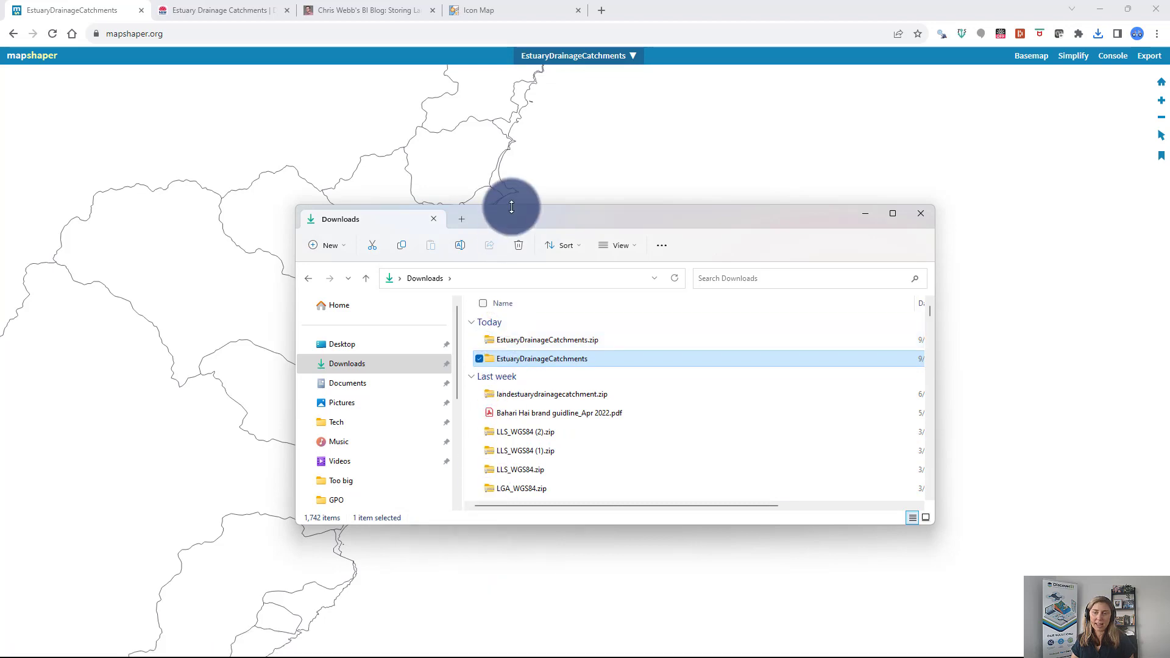
pyautogui.moveTo(528, 218); pyautogui.dragTo(1169, 275)
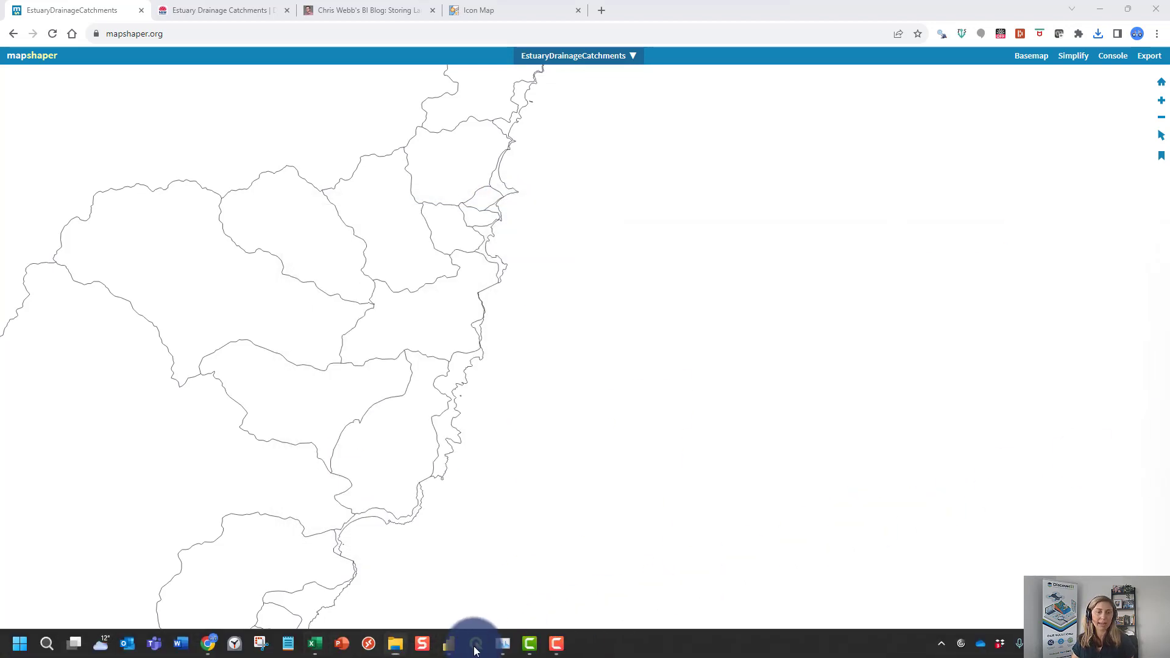
pyautogui.click(476, 644)
pyautogui.moveTo(503, 584); pyautogui.dragTo(521, 320)
pyautogui.scroll(1, 544, 291)
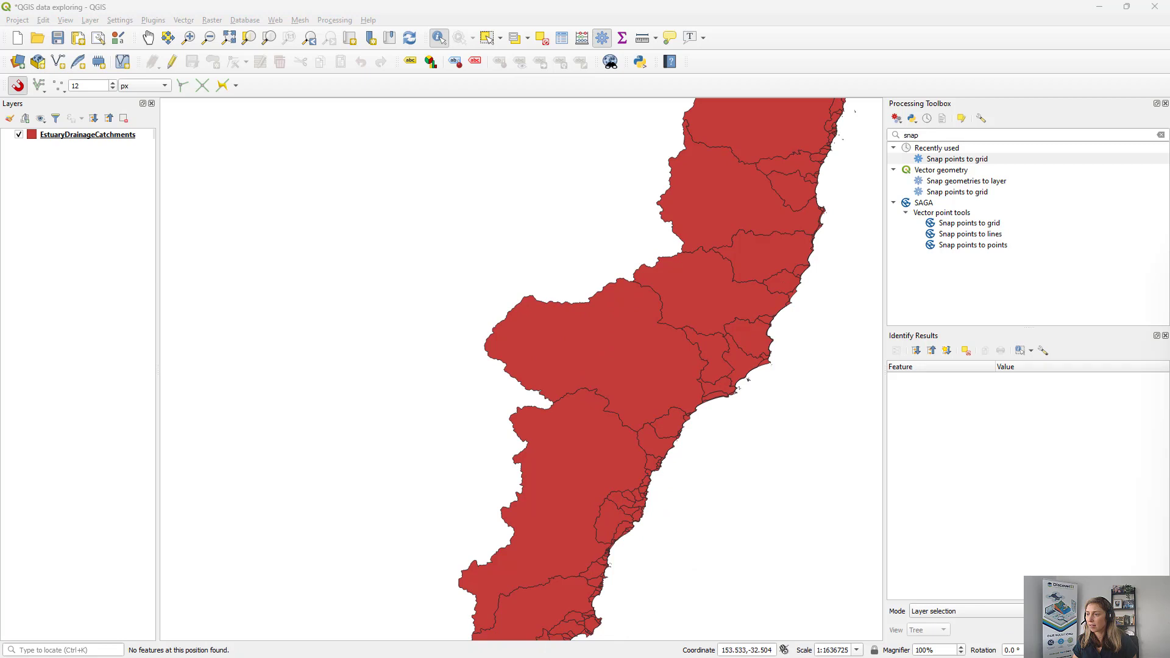
pyautogui.moveTo(789, 570); pyautogui.dragTo(52, 136)
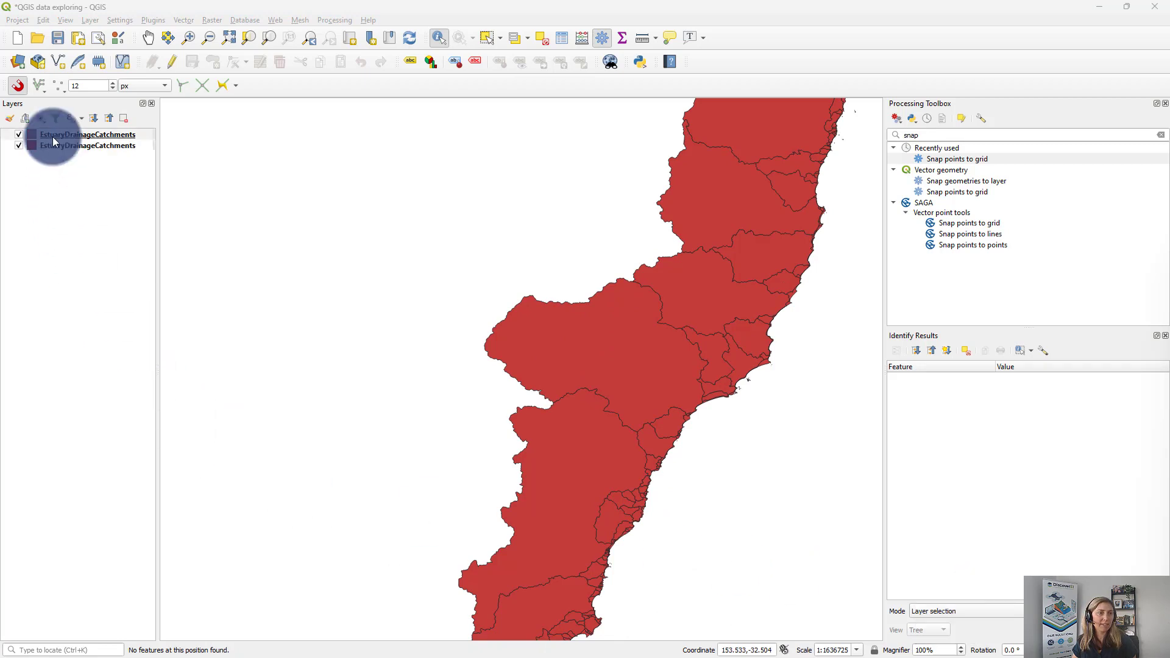
# Compare the simplified and original catchment boundaries along the coastline by toggling the original layer, leaving the original hidden
pyautogui.click(20, 145)
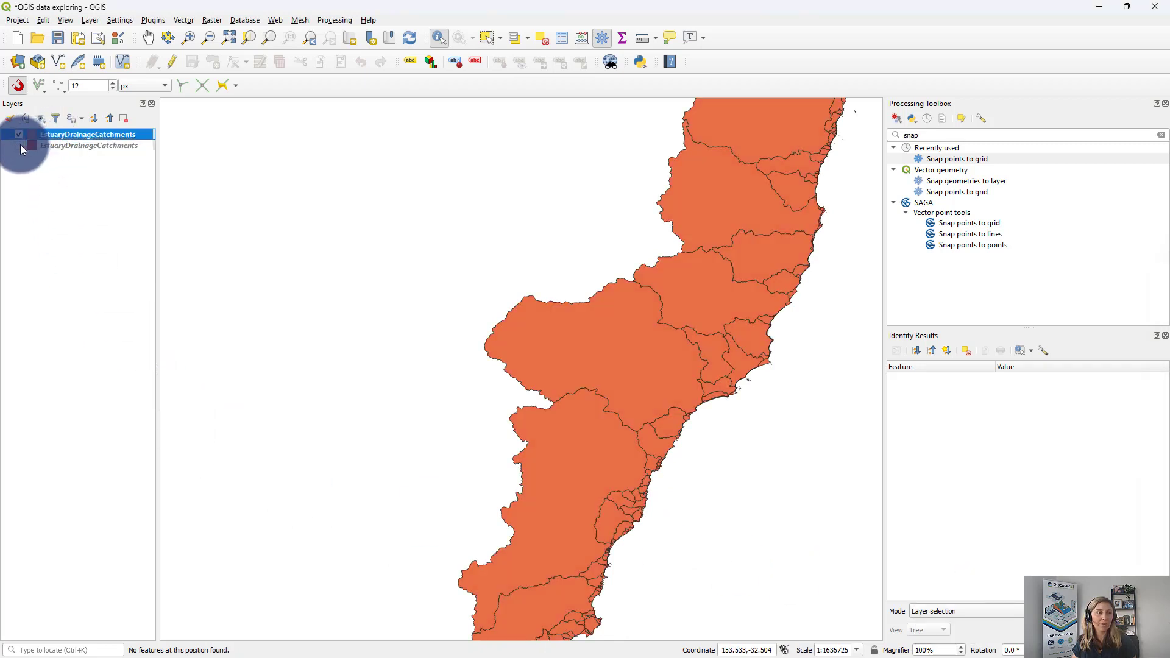
pyautogui.scroll(3, 810, 362)
pyautogui.scroll(3, 464, 218)
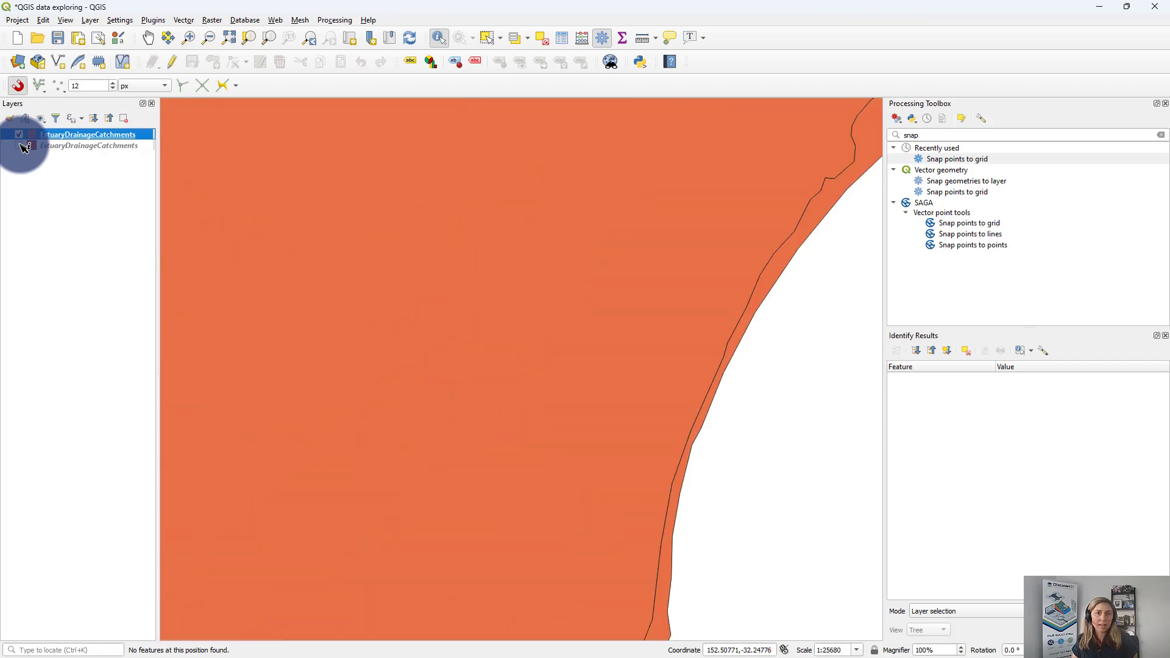
pyautogui.click(20, 145)
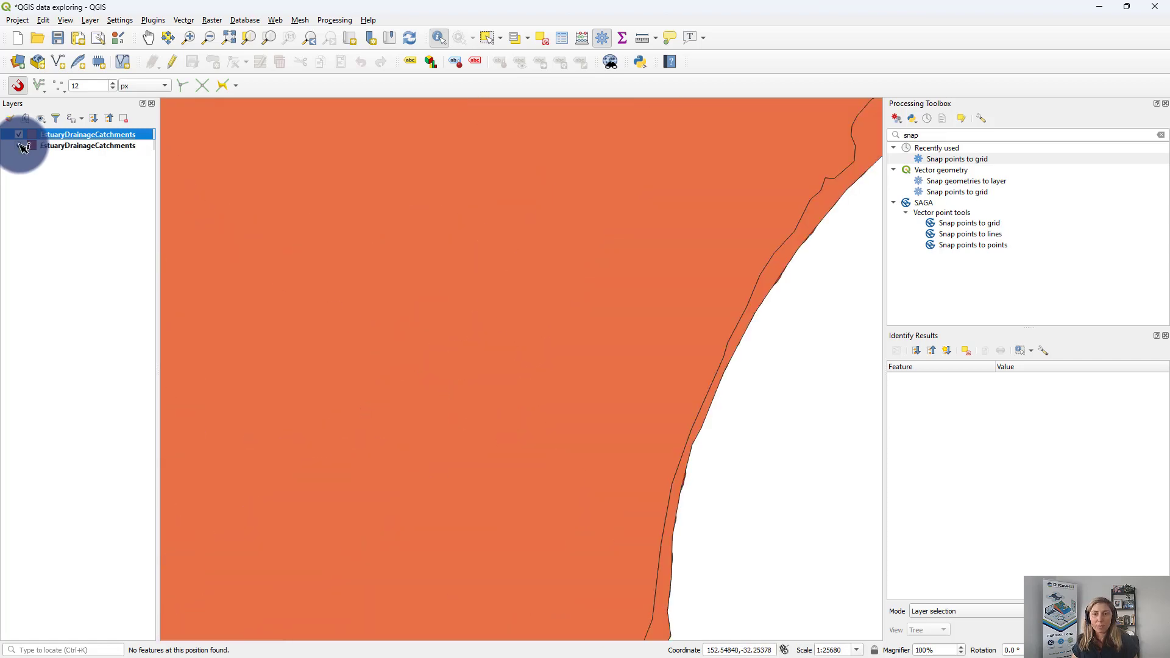
pyautogui.scroll(5, 673, 518)
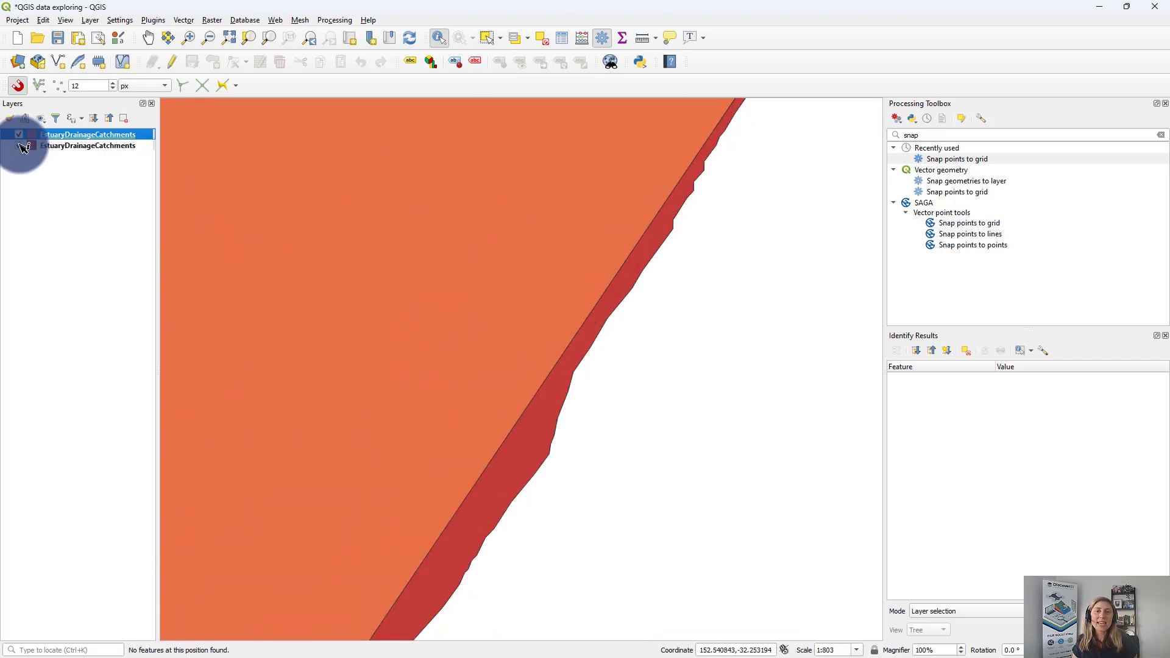
pyautogui.scroll(1, 671, 487)
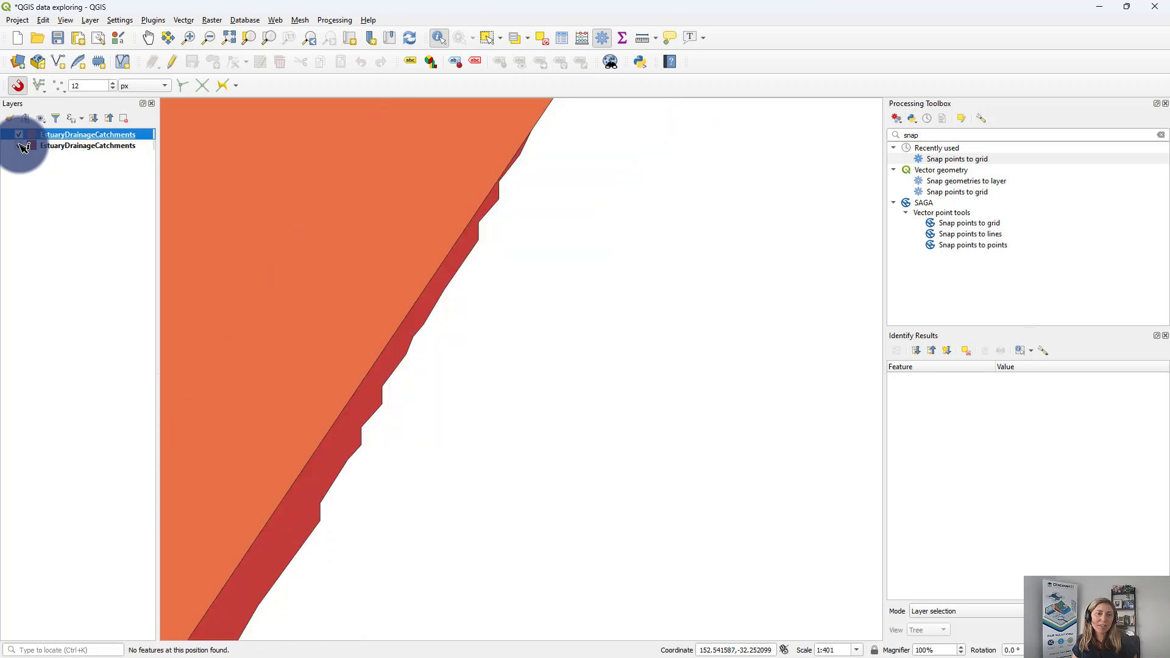
pyautogui.scroll(-4, 670, 488)
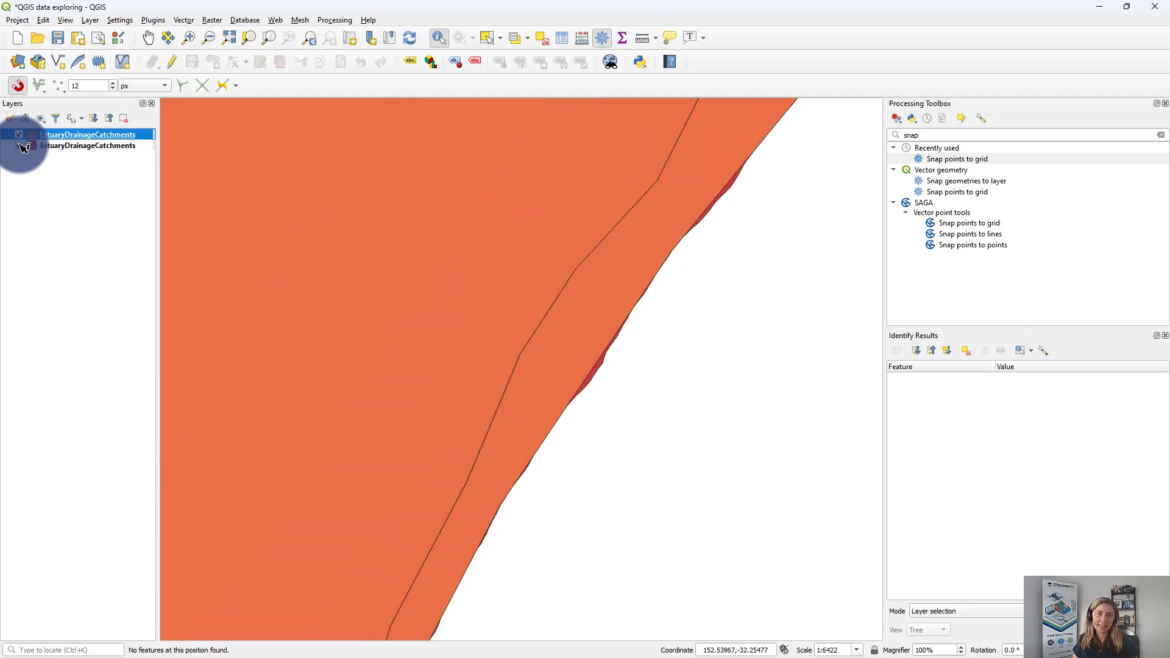
pyautogui.scroll(-4, 671, 488)
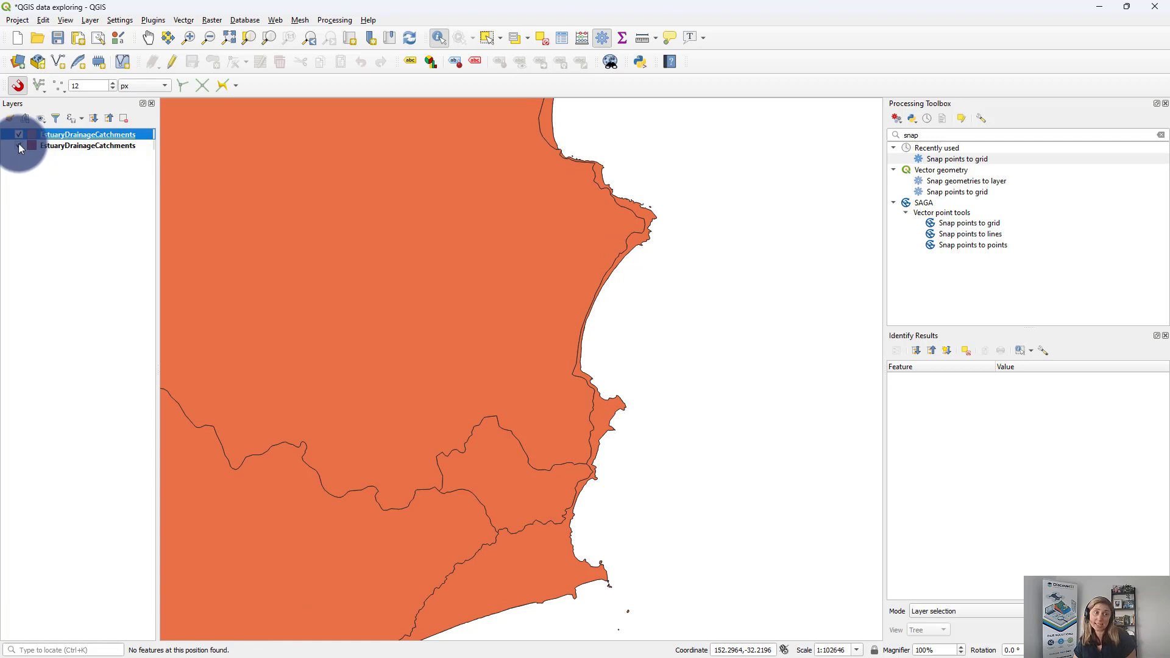
pyautogui.click(19, 146)
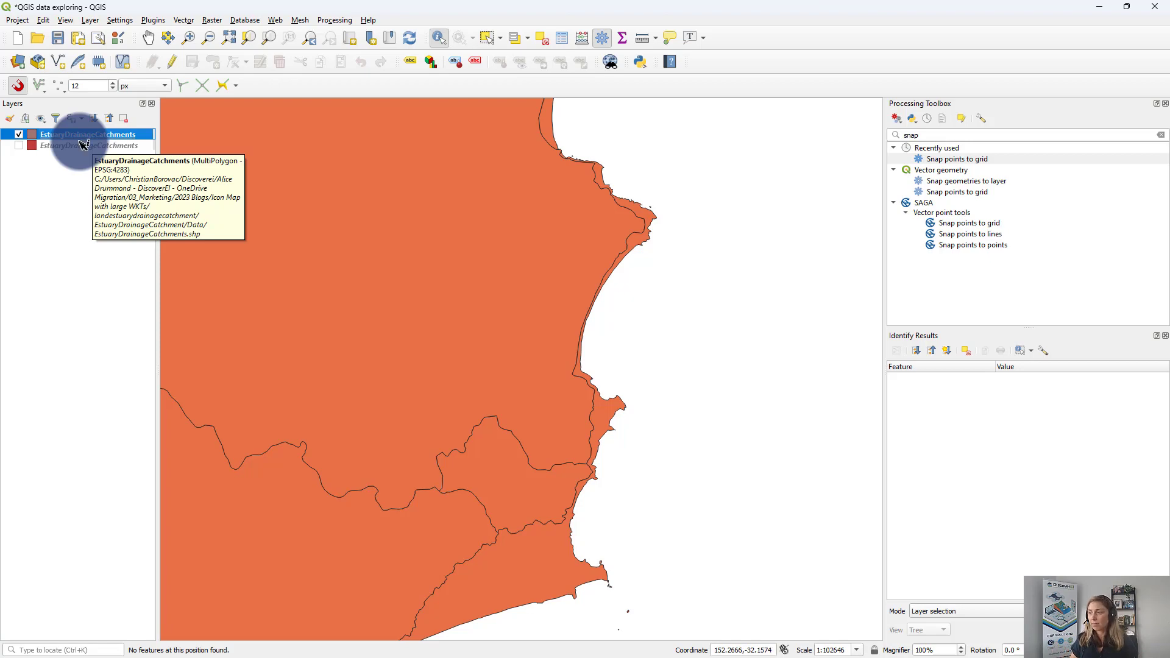
# Check the file size of the simplified EstuaryDrainageCatchments.shp in File Explorer and return to QGIS
pyautogui.moveTo(1169, 329); pyautogui.dragTo(464, 62)
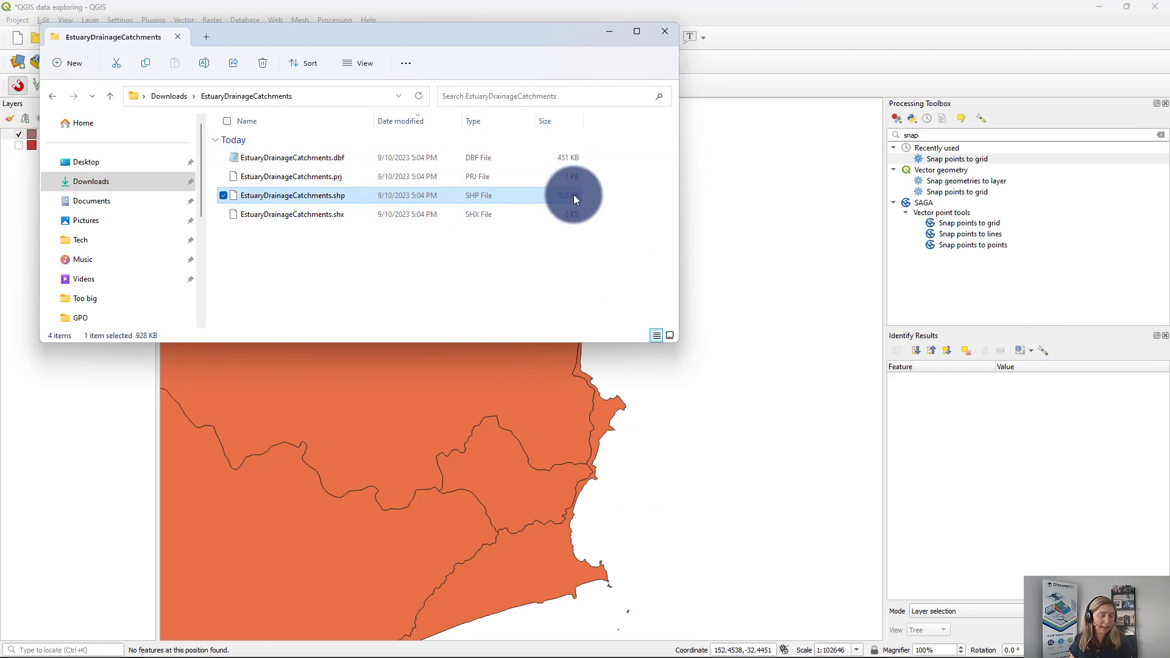
pyautogui.moveTo(557, 656)
pyautogui.moveTo(395, 643)
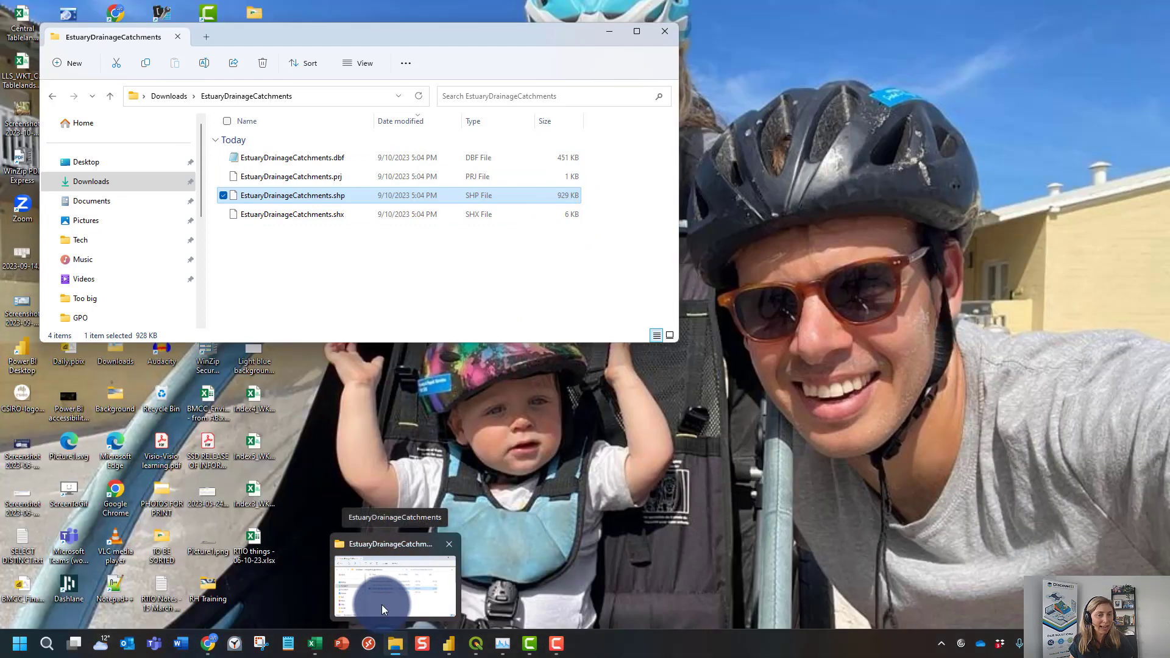
pyautogui.click(381, 604)
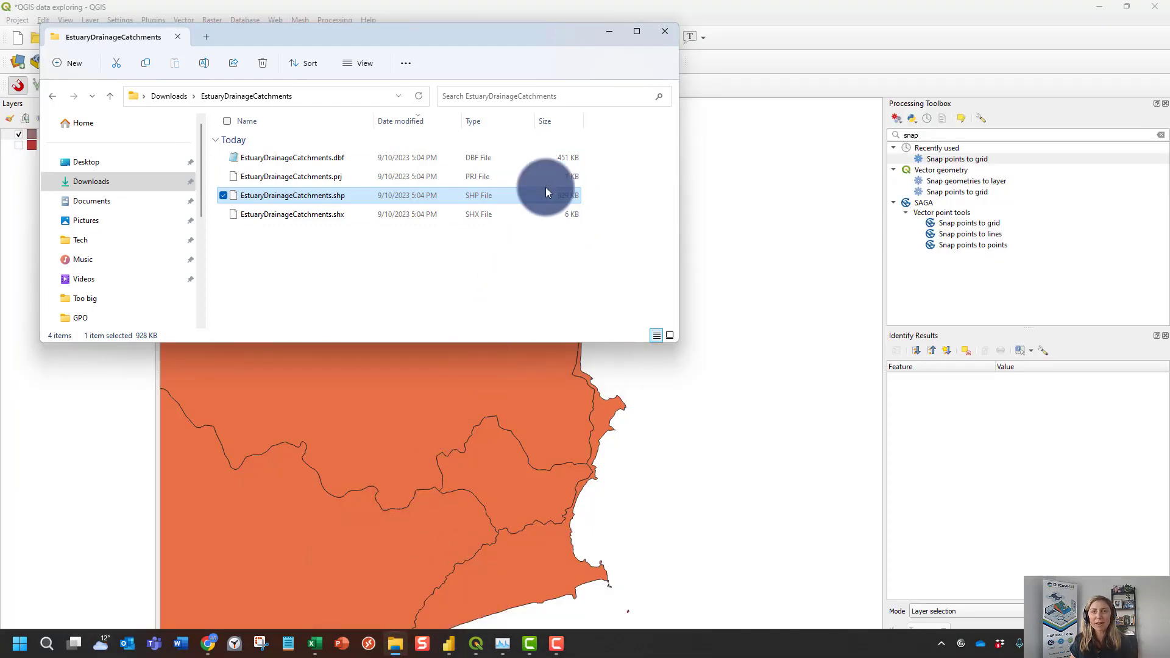
pyautogui.click(609, 31)
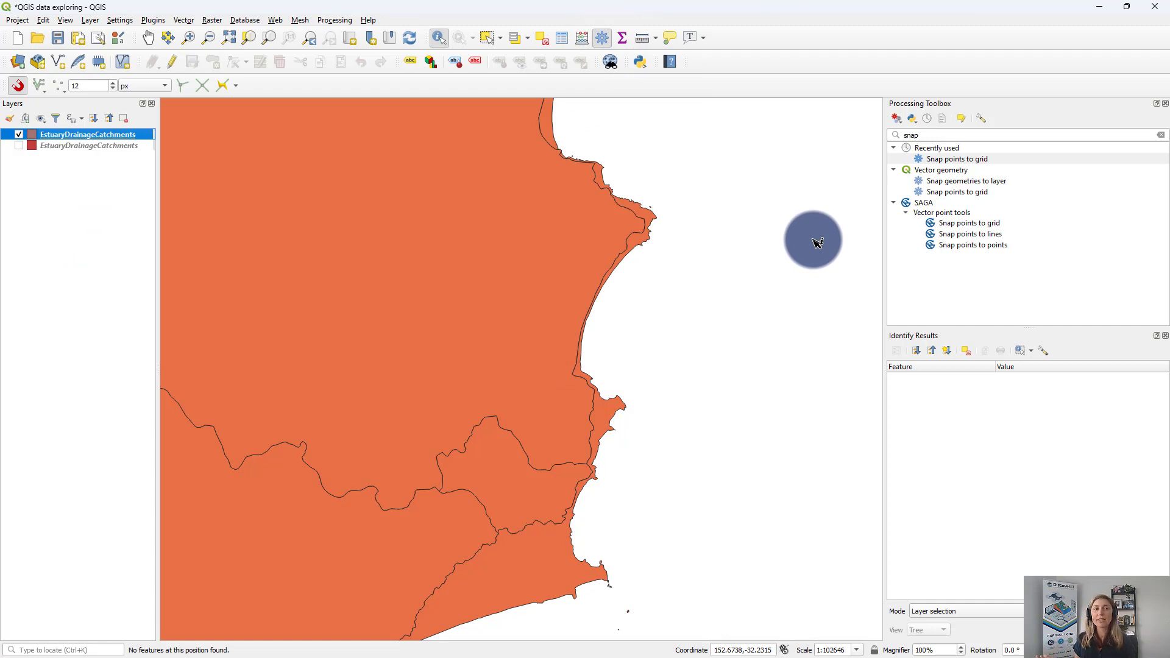
# Search the processing algorithms for "sna" and open Snap points to grid
pyautogui.moveTo(939, 136); pyautogui.dragTo(864, 133)
pyautogui.press('BackSpace')
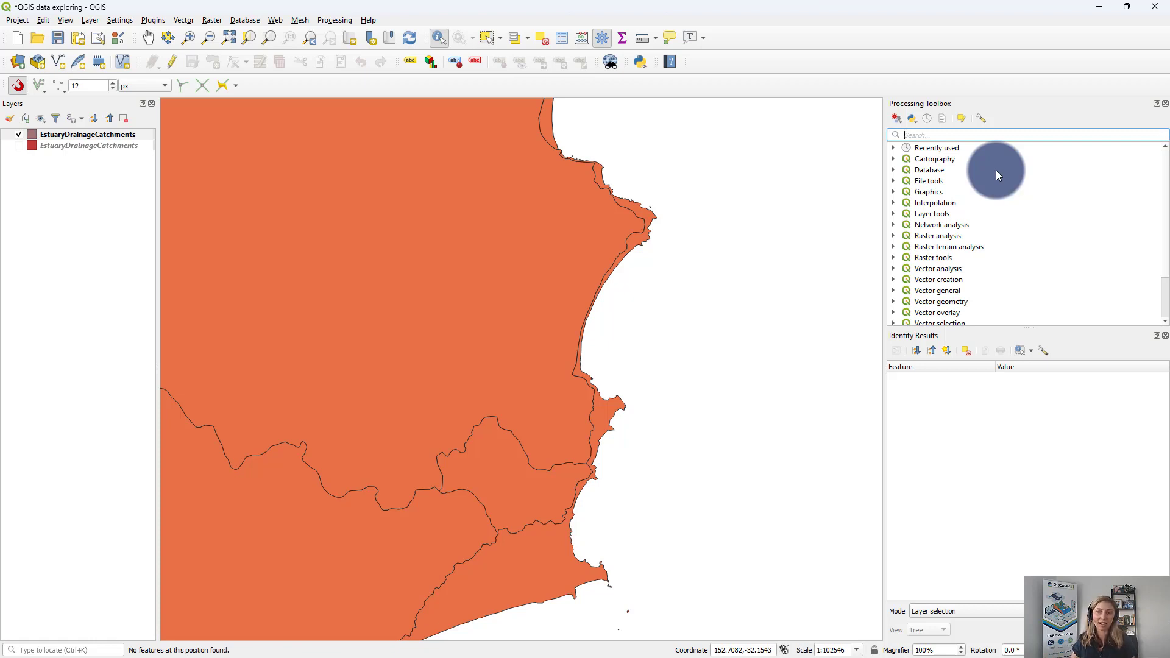
pyautogui.click(946, 134)
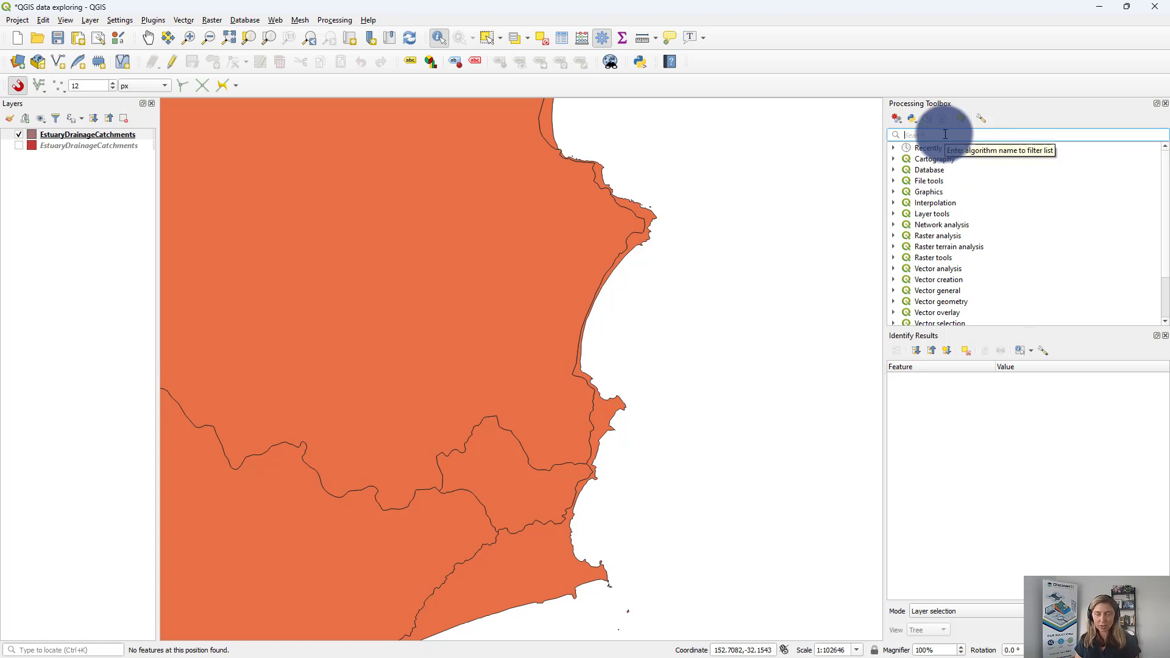
pyautogui.write('sna')
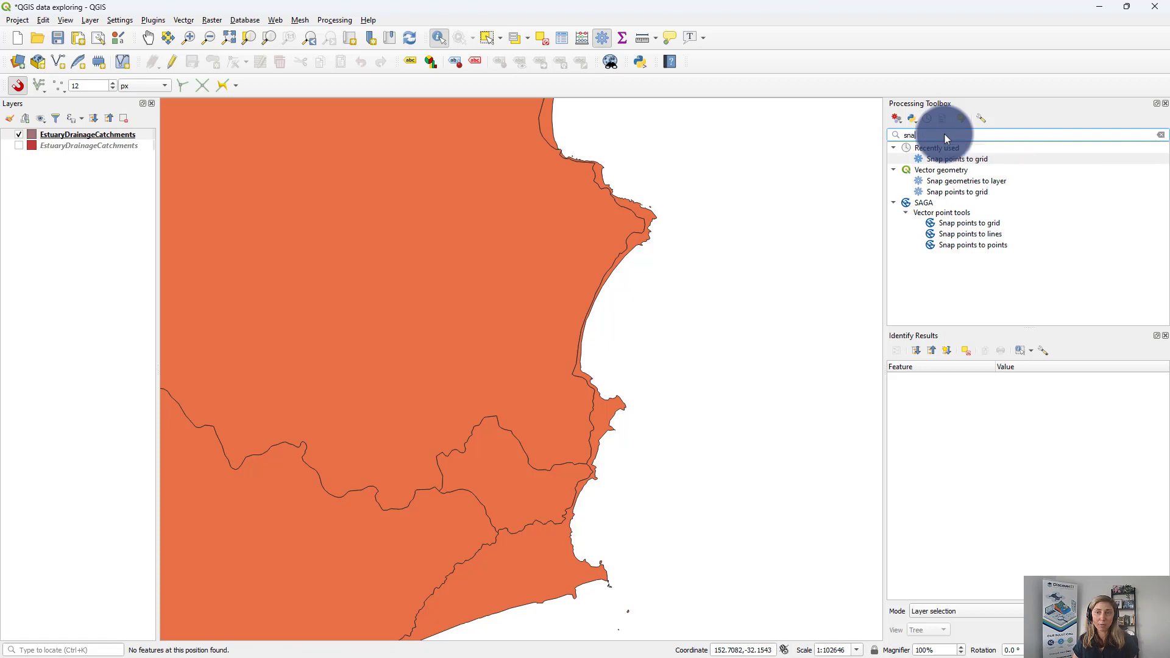
pyautogui.doubleClick(974, 158)
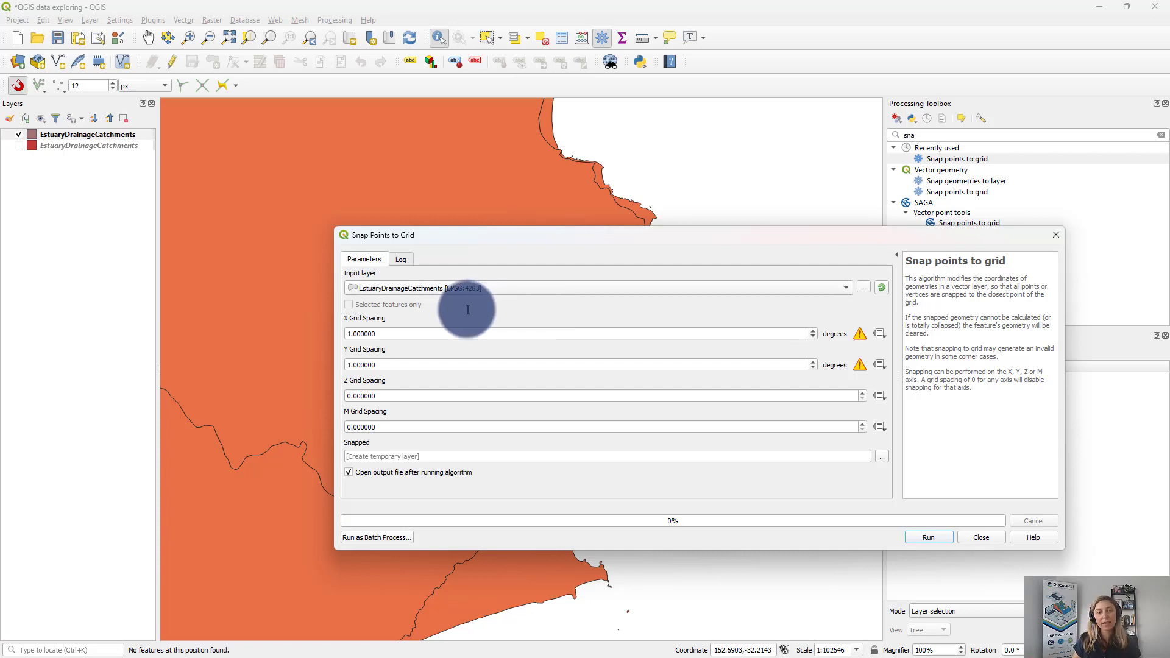
# Run Snap points to grid on the simplified catchments with X and Y grid spacing of 0.0001 degrees as a temporary layer
pyautogui.click(379, 331)
pyautogui.moveTo(379, 331); pyautogui.dragTo(200, 349)
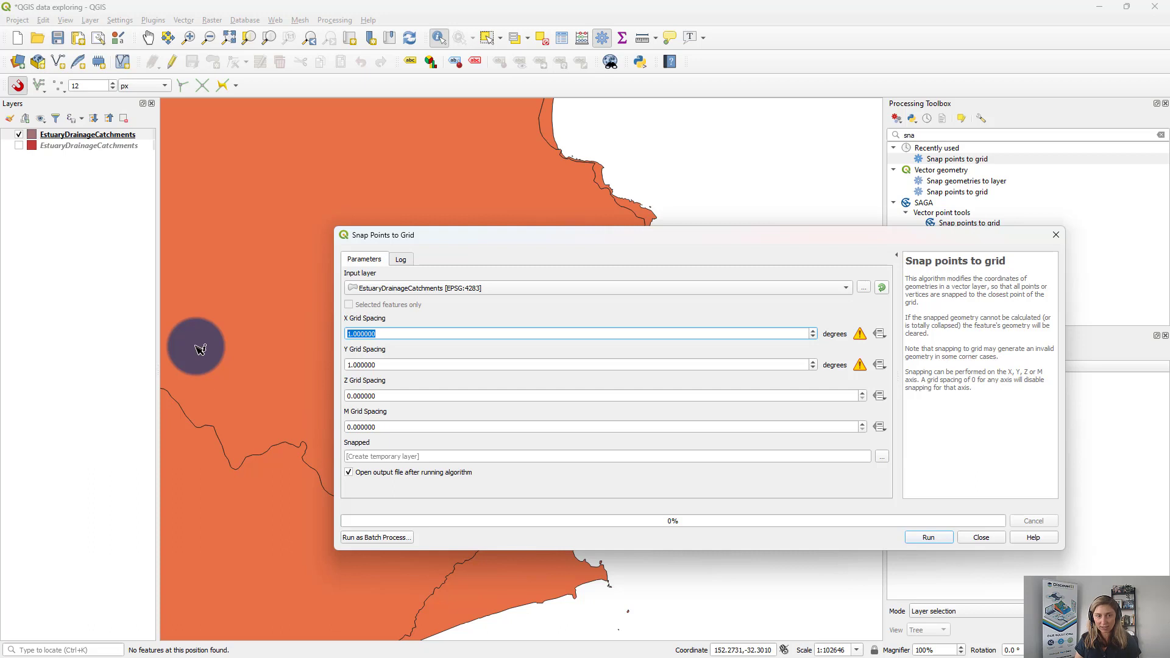
pyautogui.write('0.')
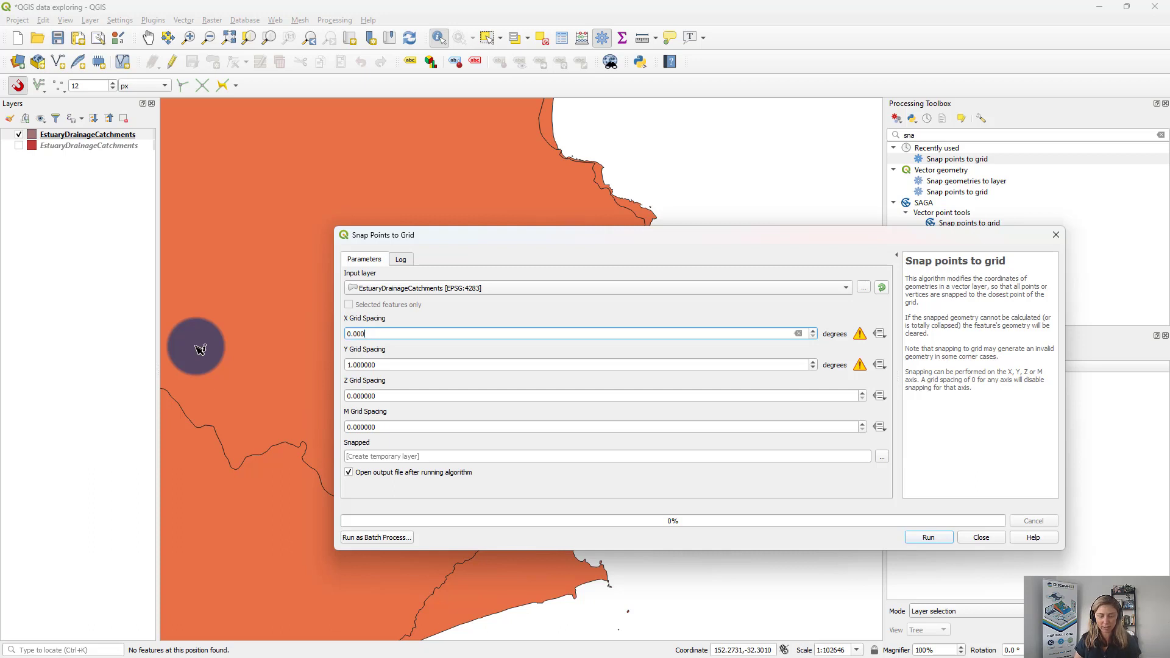
pyautogui.write('0001')
pyautogui.moveTo(386, 333); pyautogui.dragTo(261, 321)
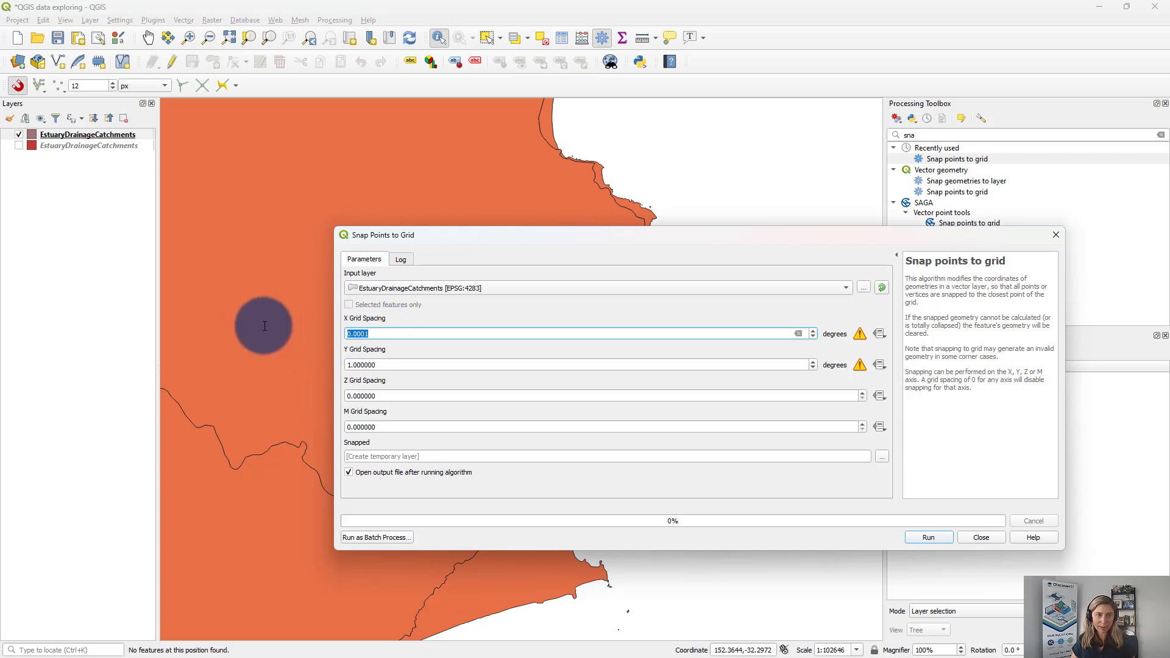
pyautogui.hotkey('ctrl', 'c')
pyautogui.moveTo(400, 363); pyautogui.dragTo(222, 362)
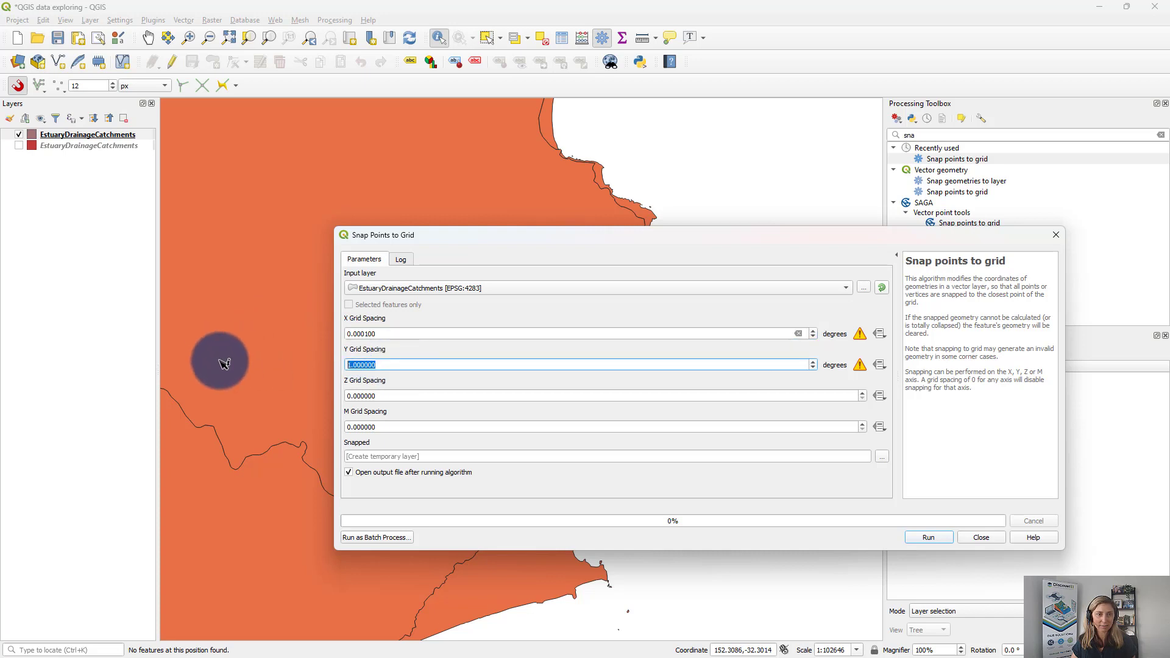
pyautogui.hotkey('ctrl', 'v')
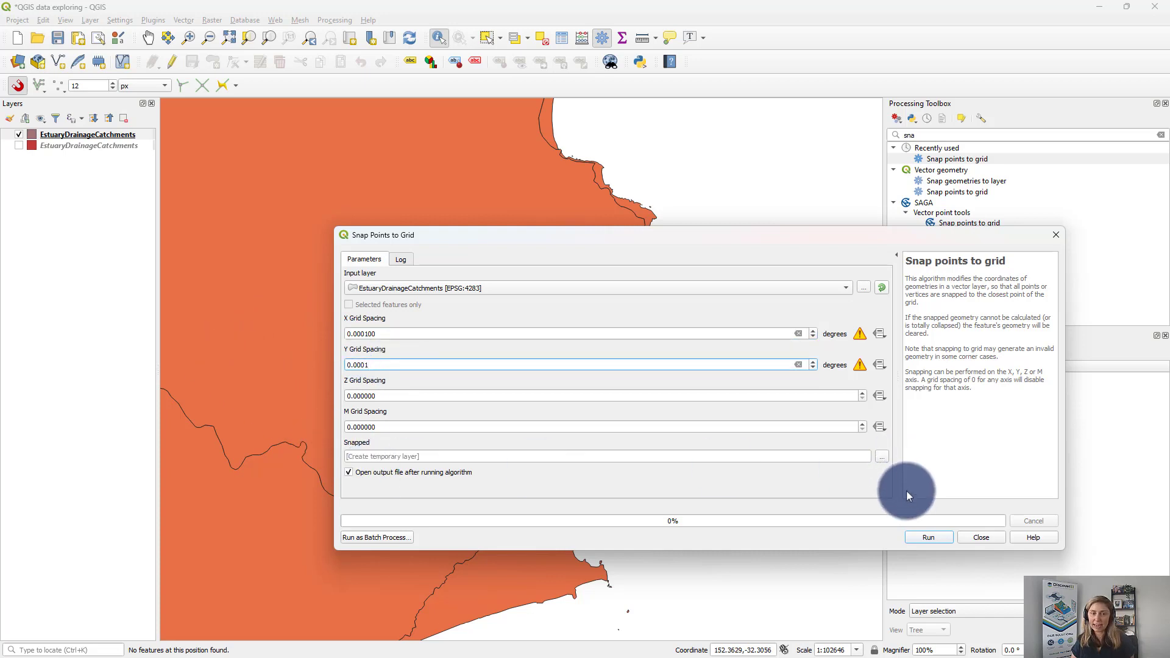
pyautogui.click(930, 536)
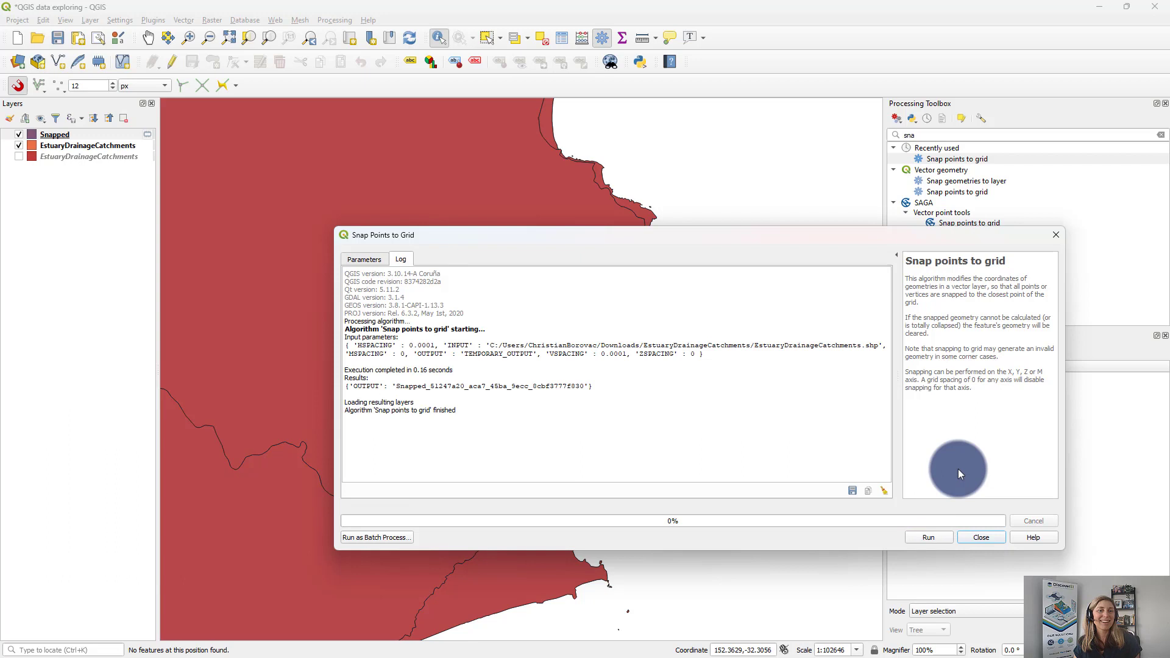
pyautogui.click(1056, 235)
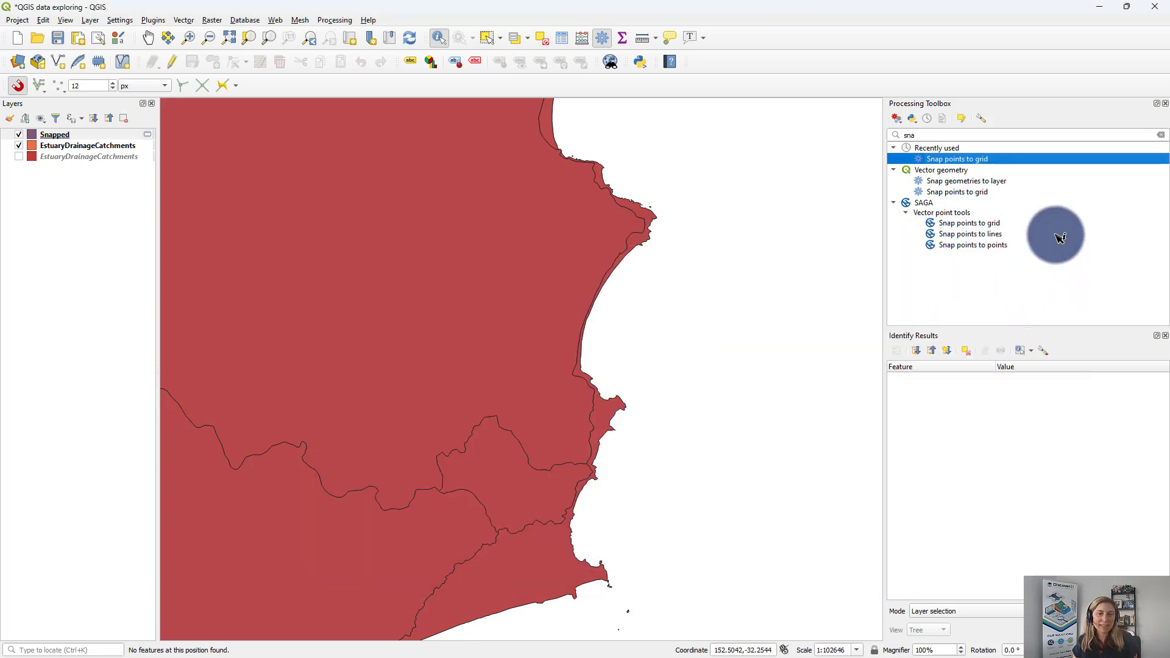
# Compare the snapped catchment outlines with the simplified layer up close around the small coastal islands
pyautogui.scroll(8, 584, 269)
pyautogui.scroll(-1, 584, 261)
pyautogui.scroll(-3, 584, 261)
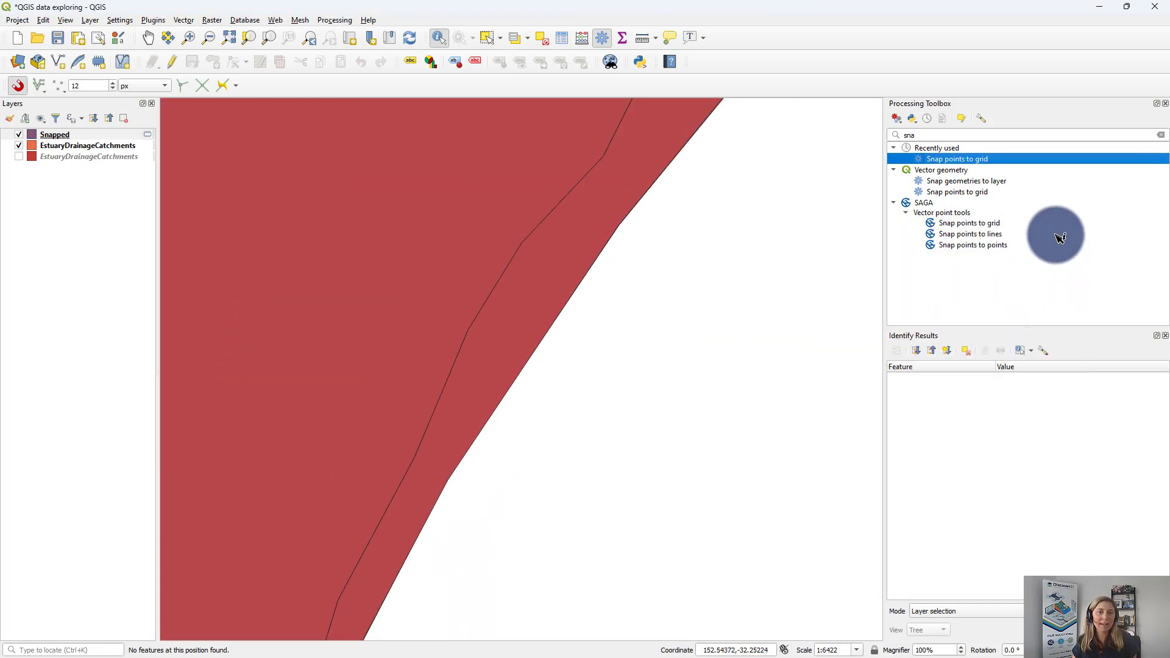
pyautogui.scroll(3, 585, 262)
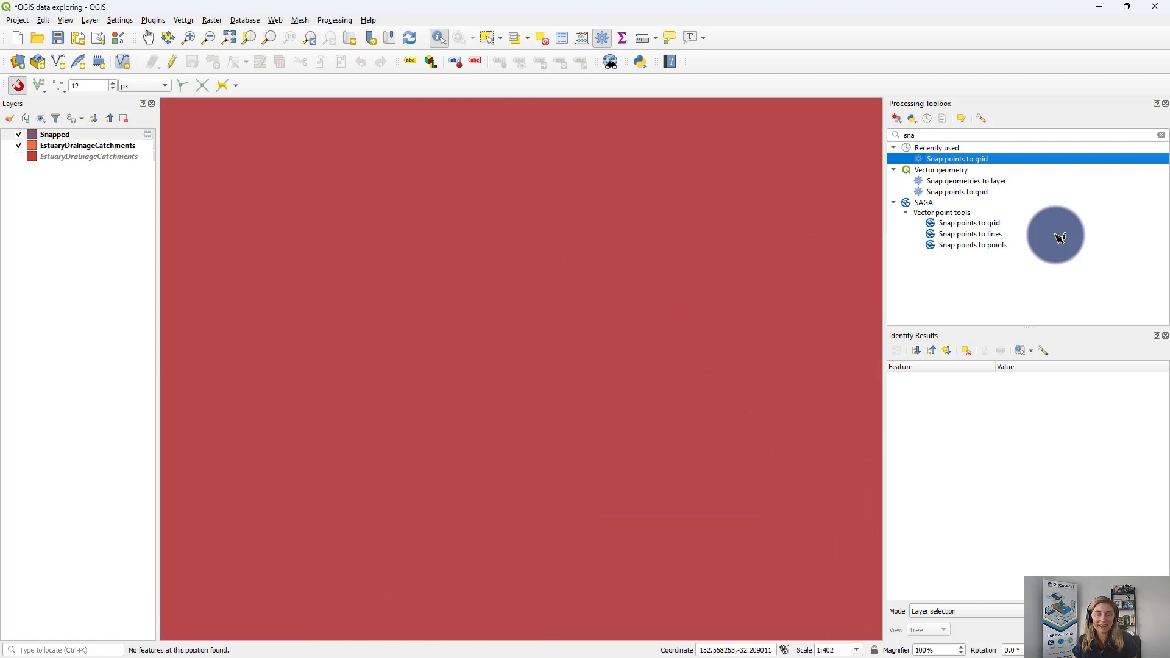
pyautogui.scroll(1, 535, 566)
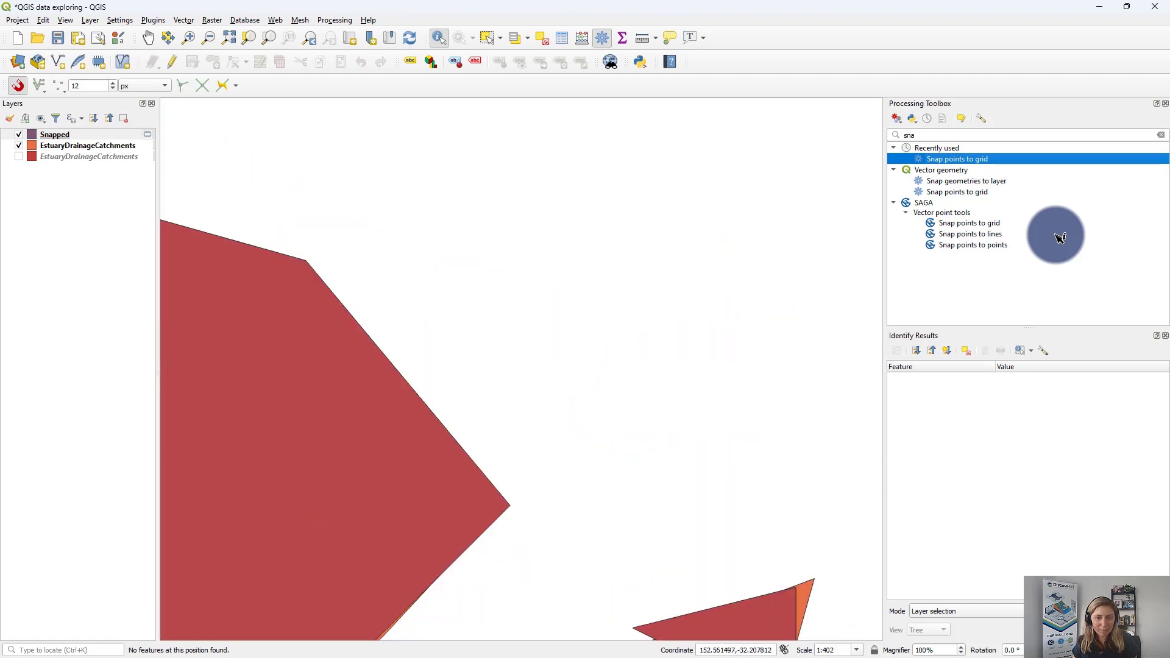
pyautogui.moveTo(796, 590)
pyautogui.mouseDown()
pyautogui.moveTo(710, 495)
pyautogui.moveTo(591, 313)
pyautogui.mouseUp()
pyautogui.scroll(1, 591, 312)
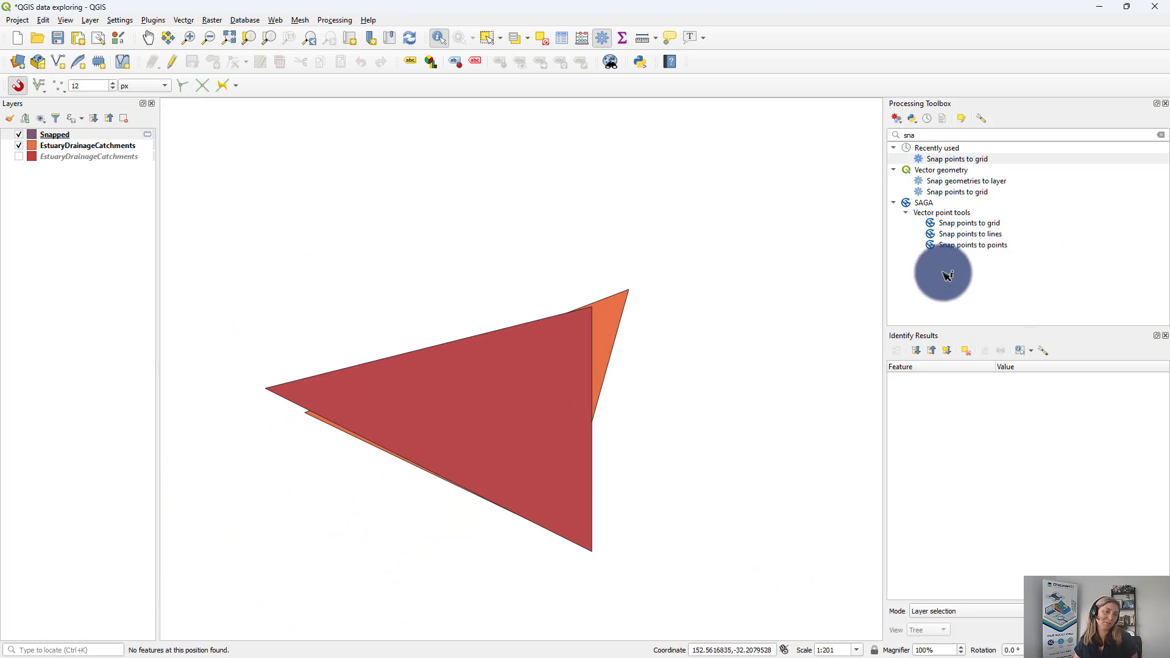
pyautogui.scroll(-4, 646, 375)
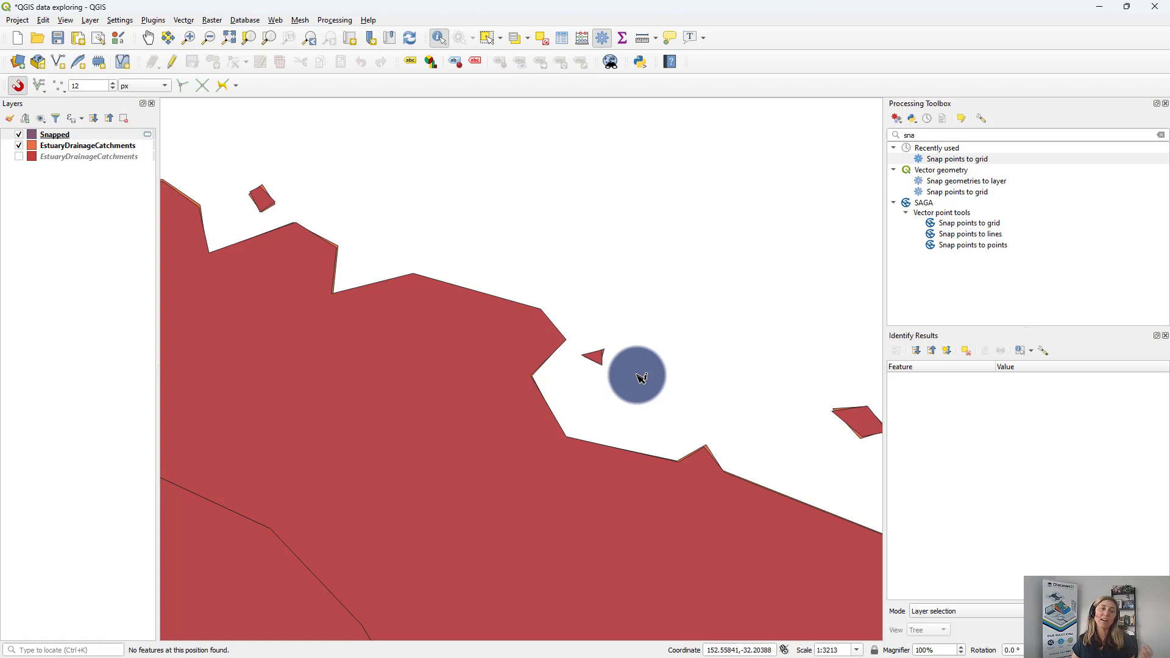
pyautogui.scroll(3, 627, 374)
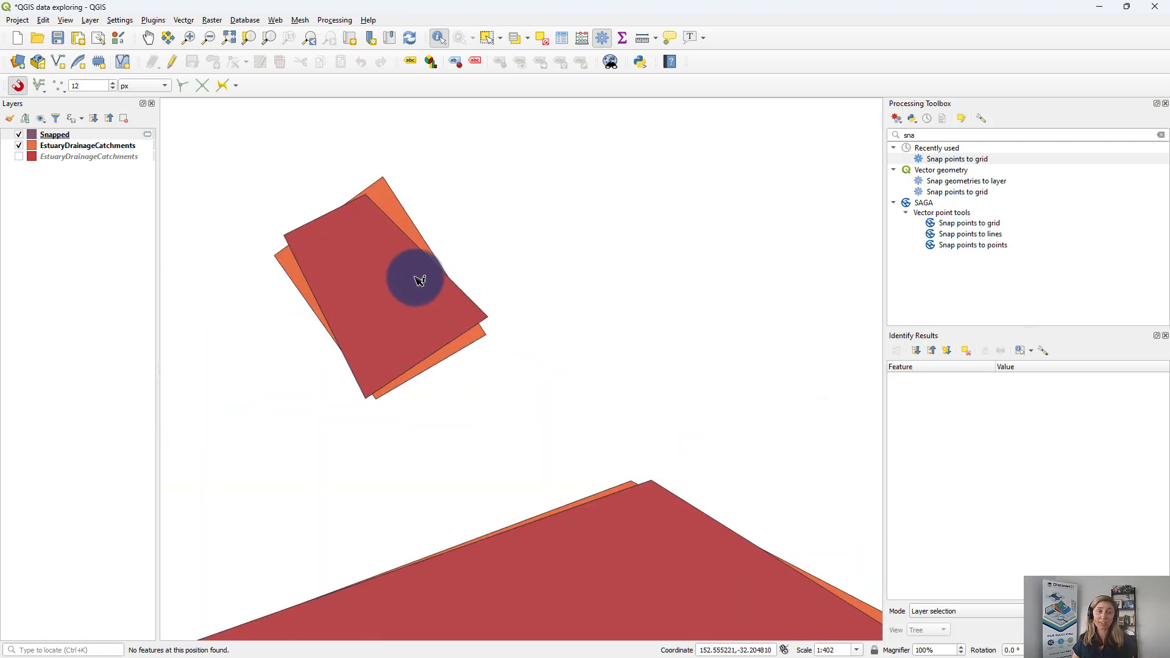
# Start exporting the Snapped layer as a CSV named EstuaryDrainageCatchments_WKT_Demo_Preprocessed.csv in the Icon Map with large WKTs folder
pyautogui.rightClick(48, 137)
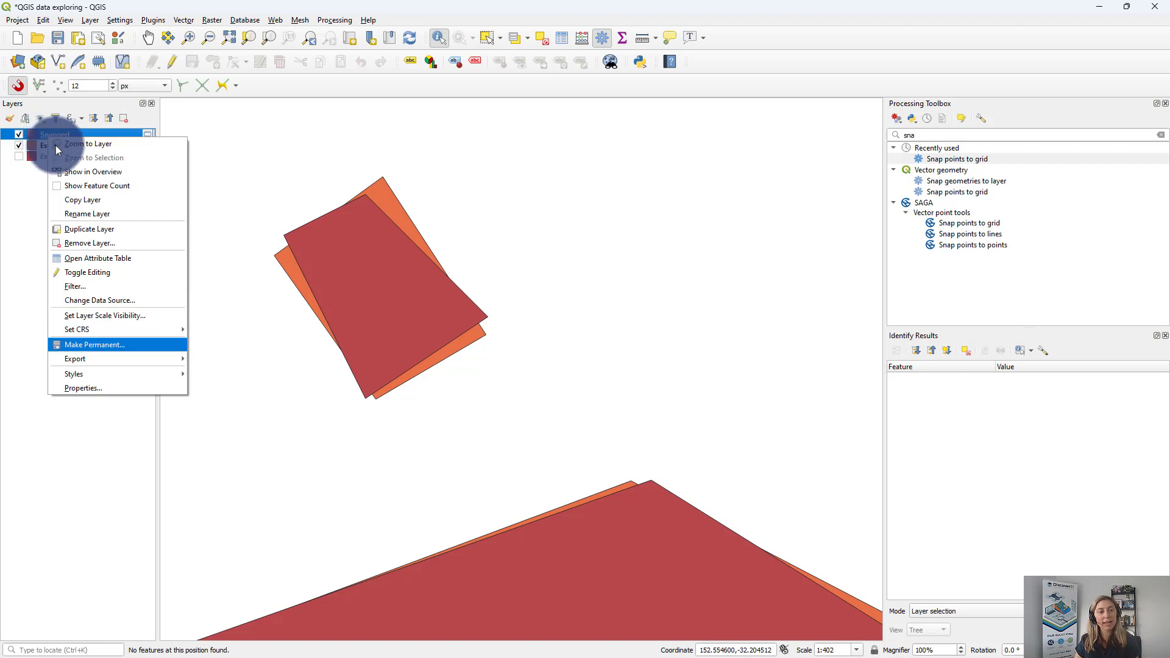
pyautogui.moveTo(122, 358)
pyautogui.click(247, 358)
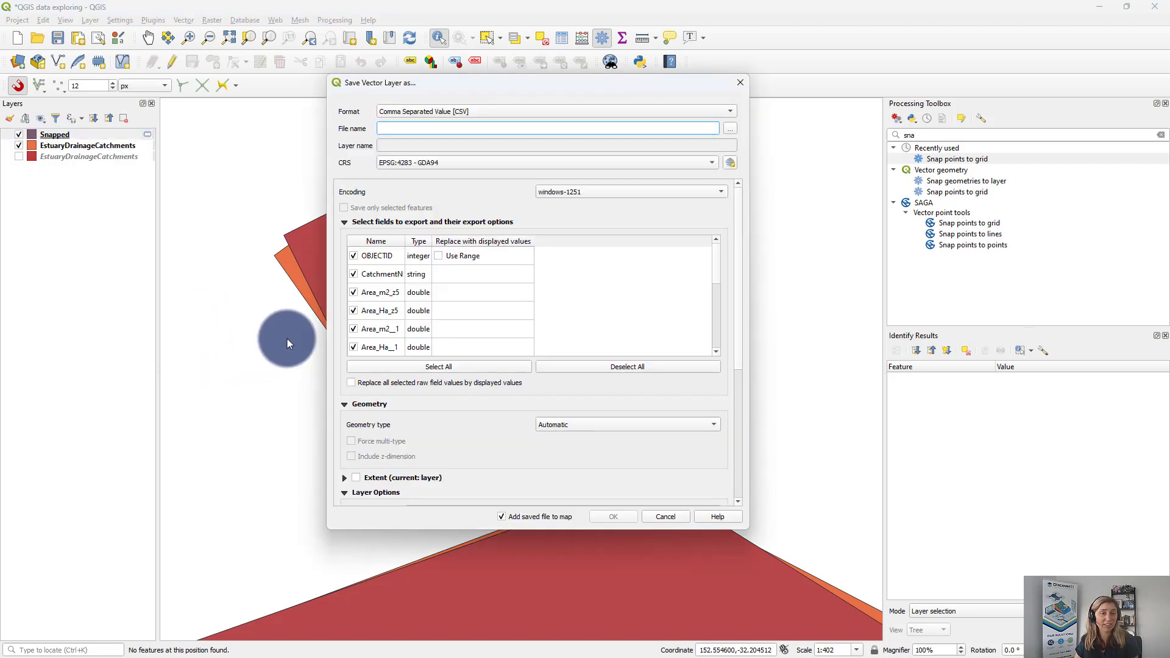
pyautogui.click(731, 130)
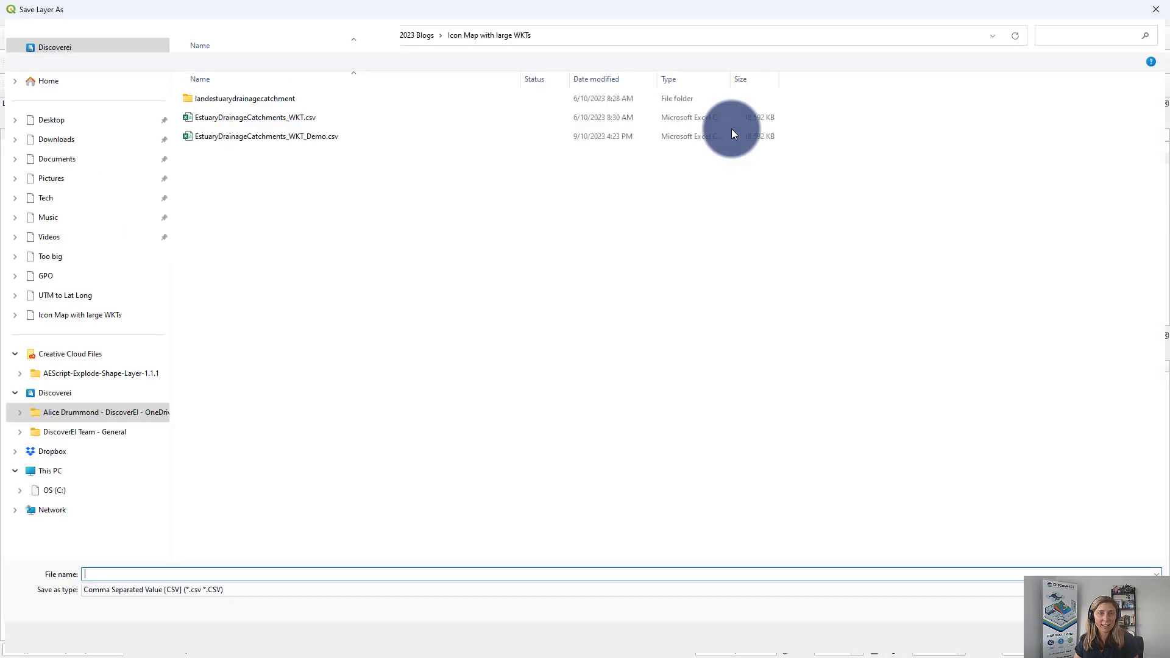
pyautogui.click(326, 137)
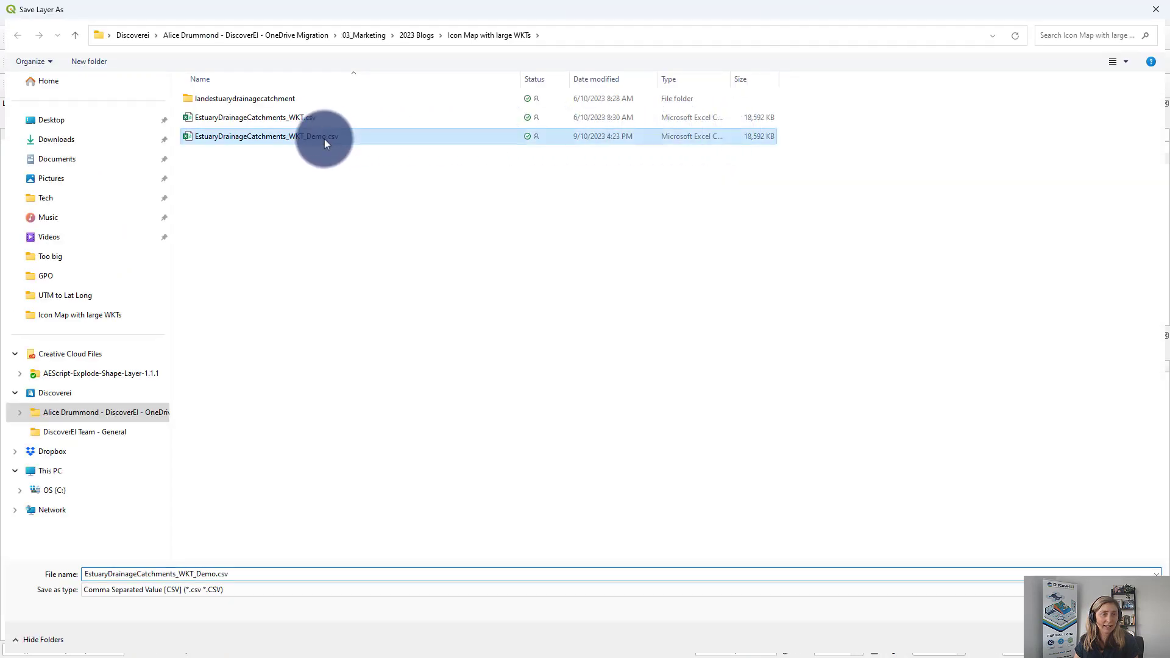
pyautogui.click(239, 575)
pyautogui.click(215, 573)
pyautogui.write('_')
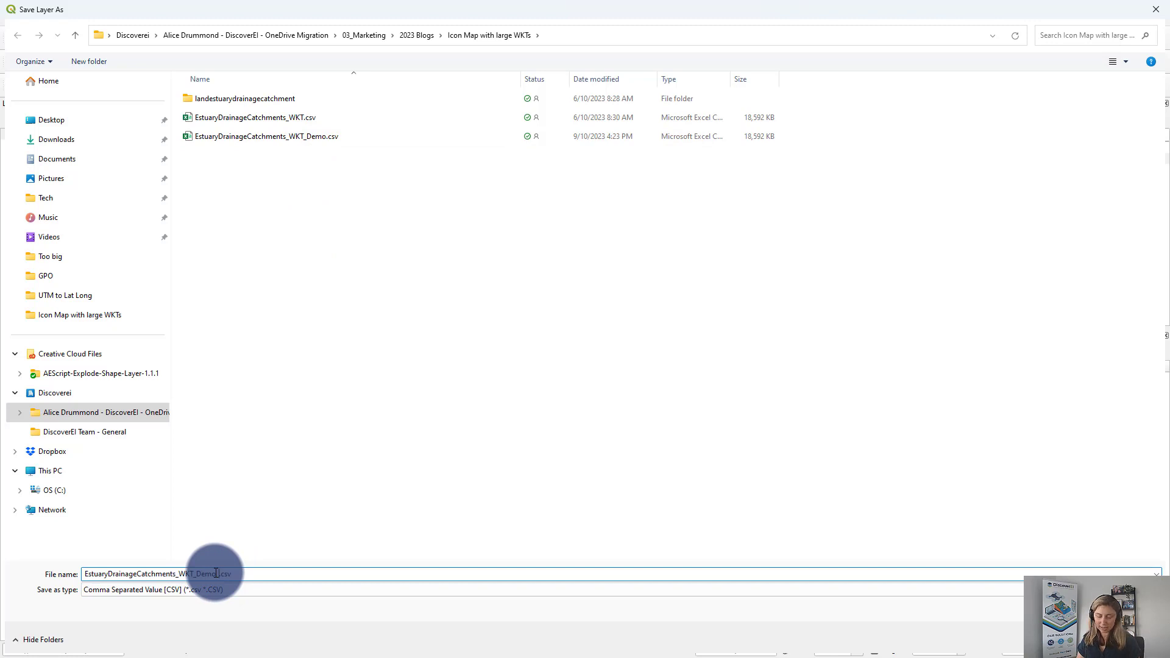
pyautogui.write('Preprocessed')
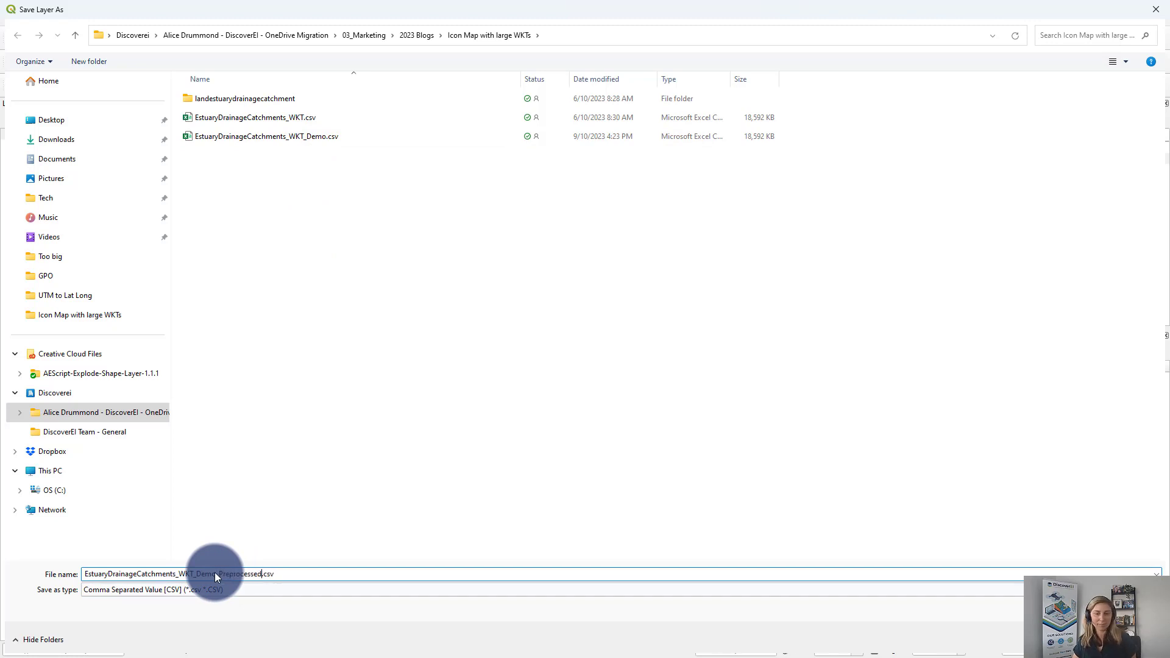
pyautogui.click(1074, 640)
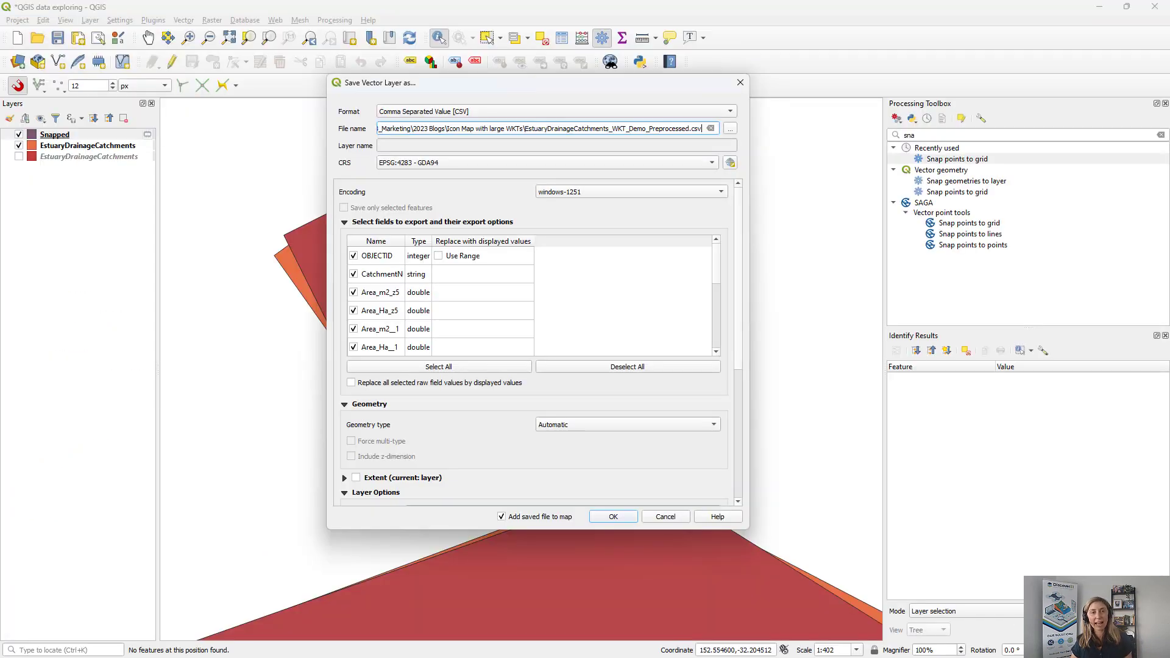
# Set the geometry type to Polygon and GEOMETRY to AS_WKT, then export the CSV without adding it to the map
pyautogui.click(623, 424)
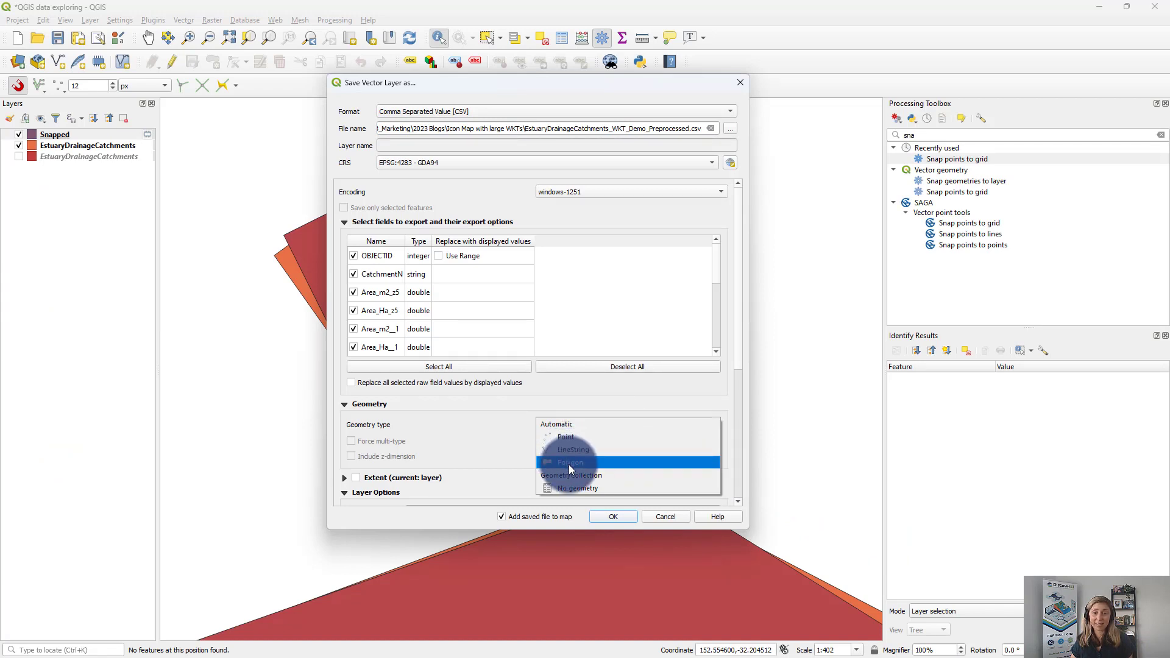
pyautogui.click(568, 463)
pyautogui.moveTo(737, 339); pyautogui.dragTo(747, 429)
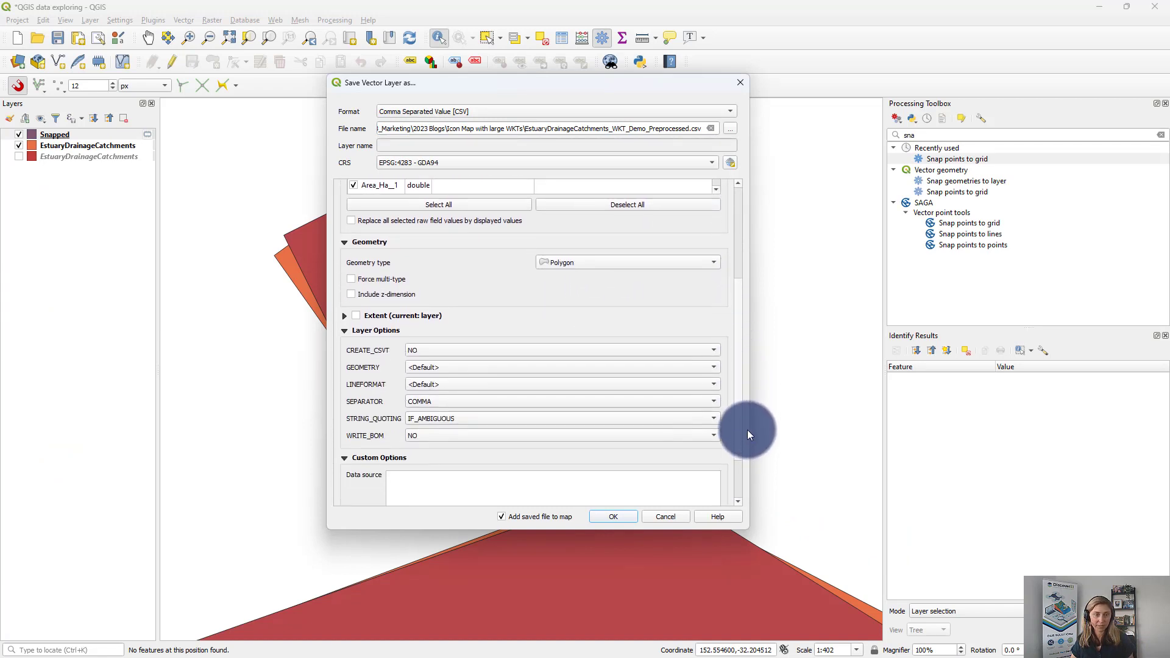
pyautogui.click(425, 372)
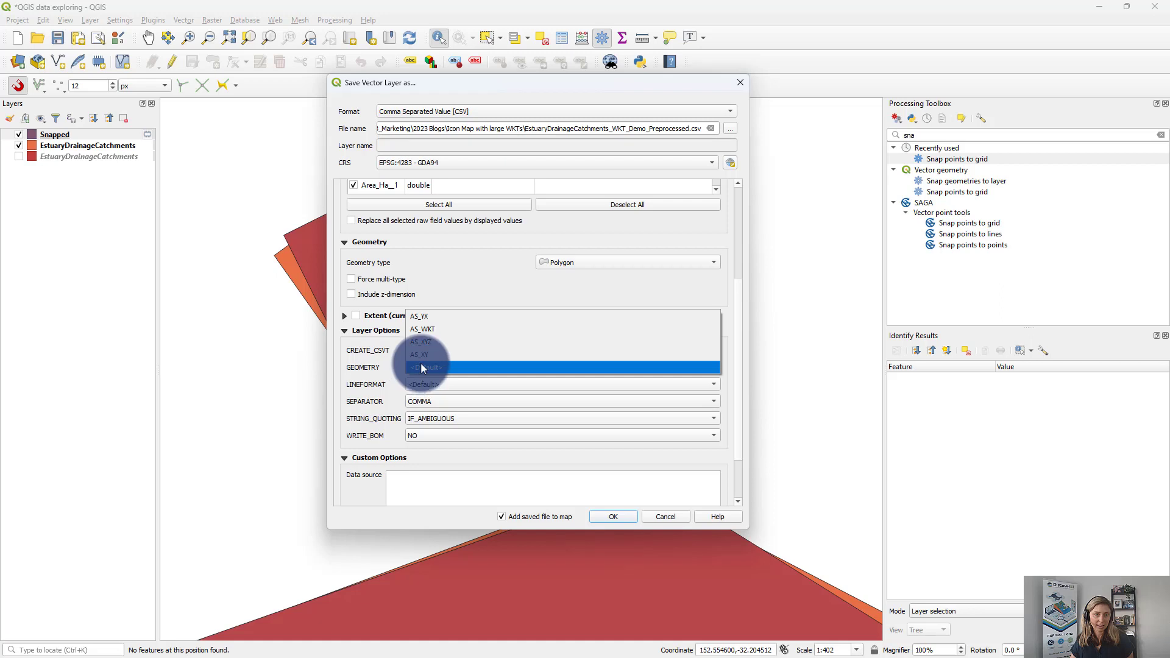
pyautogui.click(438, 331)
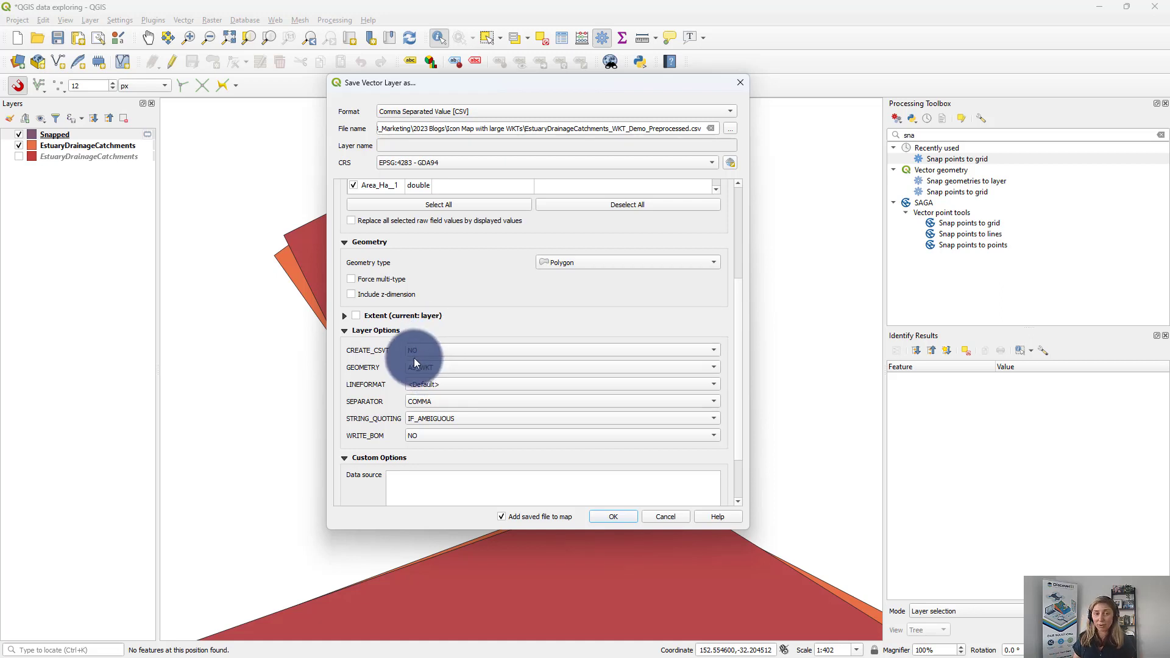
pyautogui.click(503, 517)
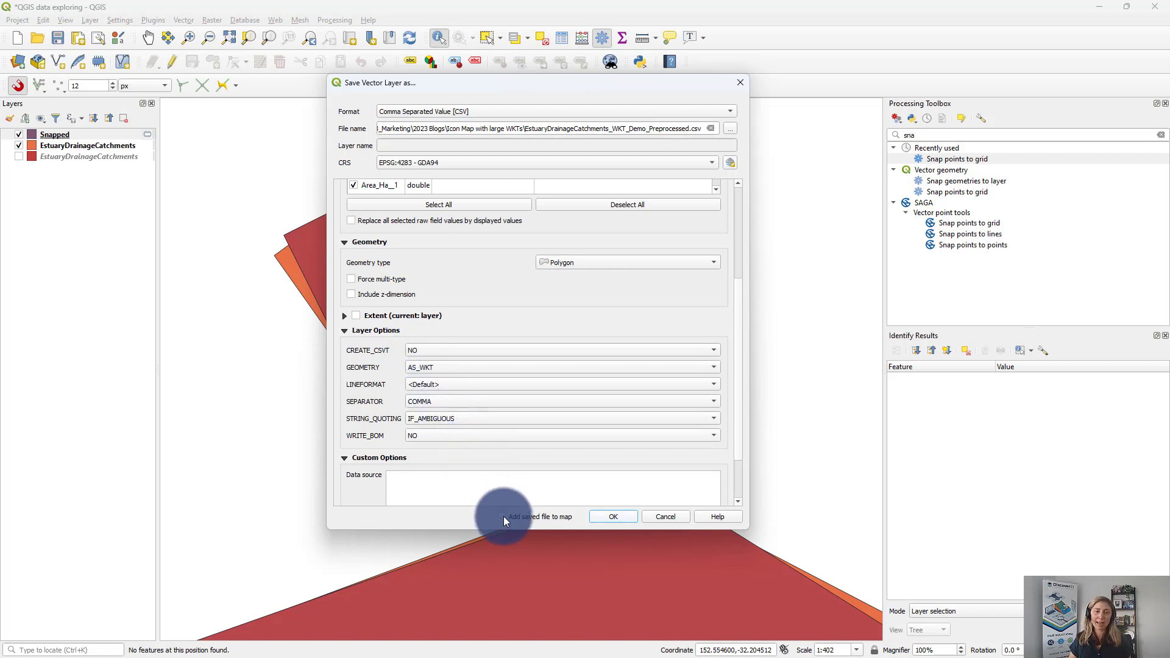
pyautogui.click(609, 517)
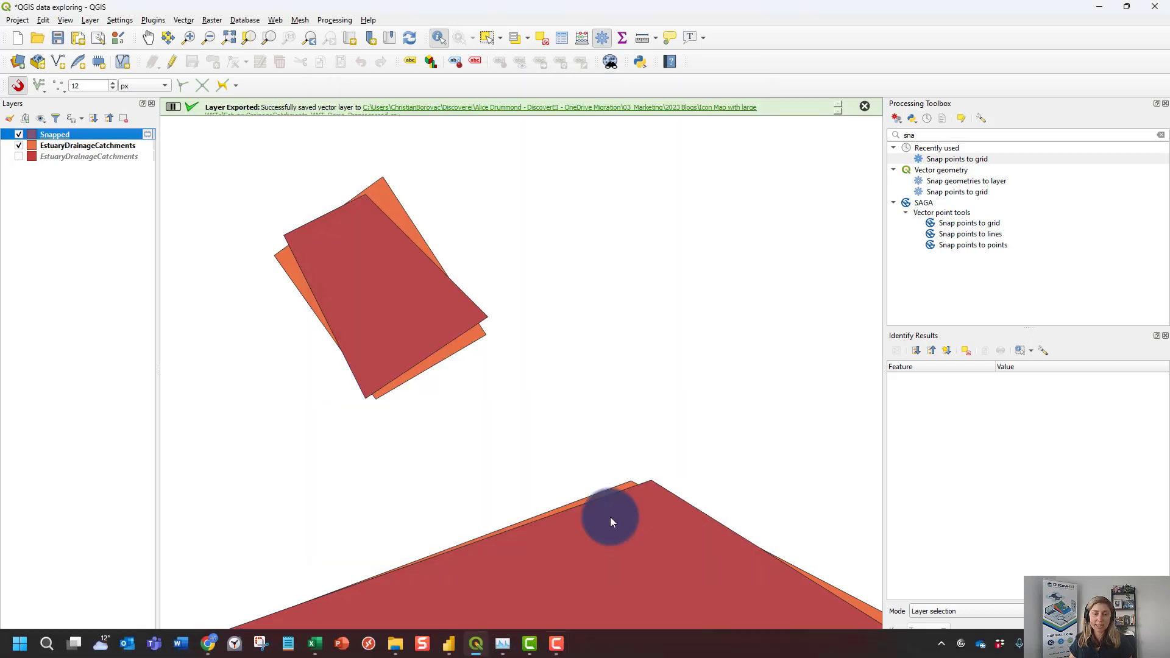
# Check the file size of EstuaryDrainageCatchments_WKT_Demo_Preprocessed.csv in the Icon Map with large WKTs folder in File Explorer
pyautogui.moveTo(396, 644)
pyautogui.click(398, 602)
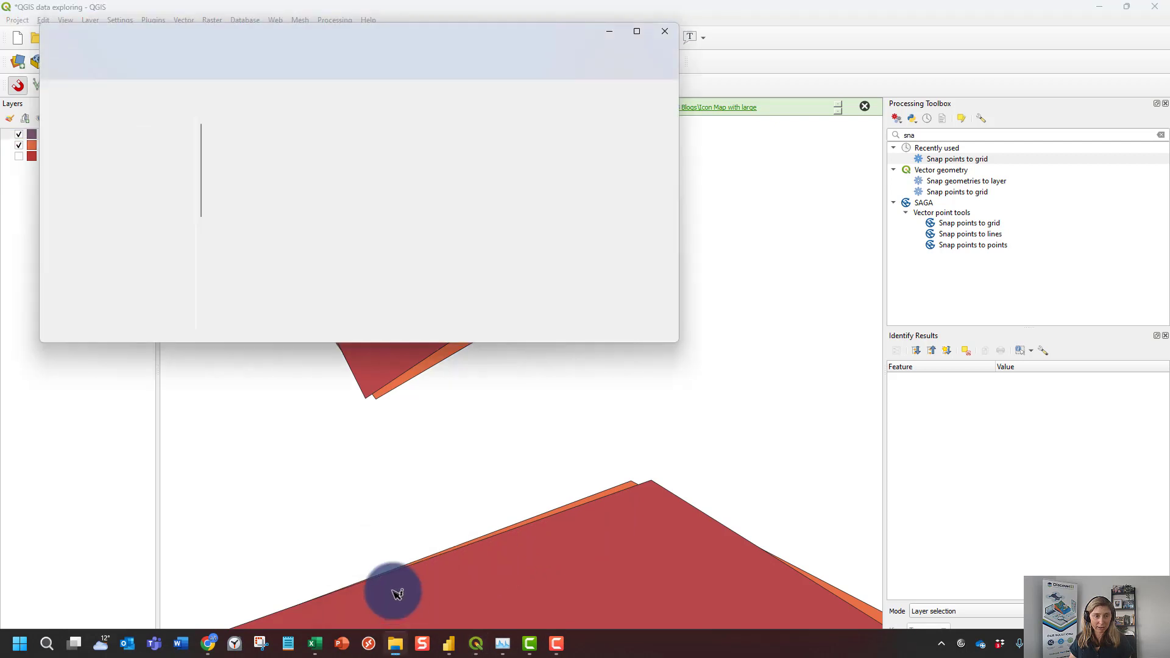
pyautogui.scroll(-1, 108, 281)
pyautogui.scroll(-1, 107, 282)
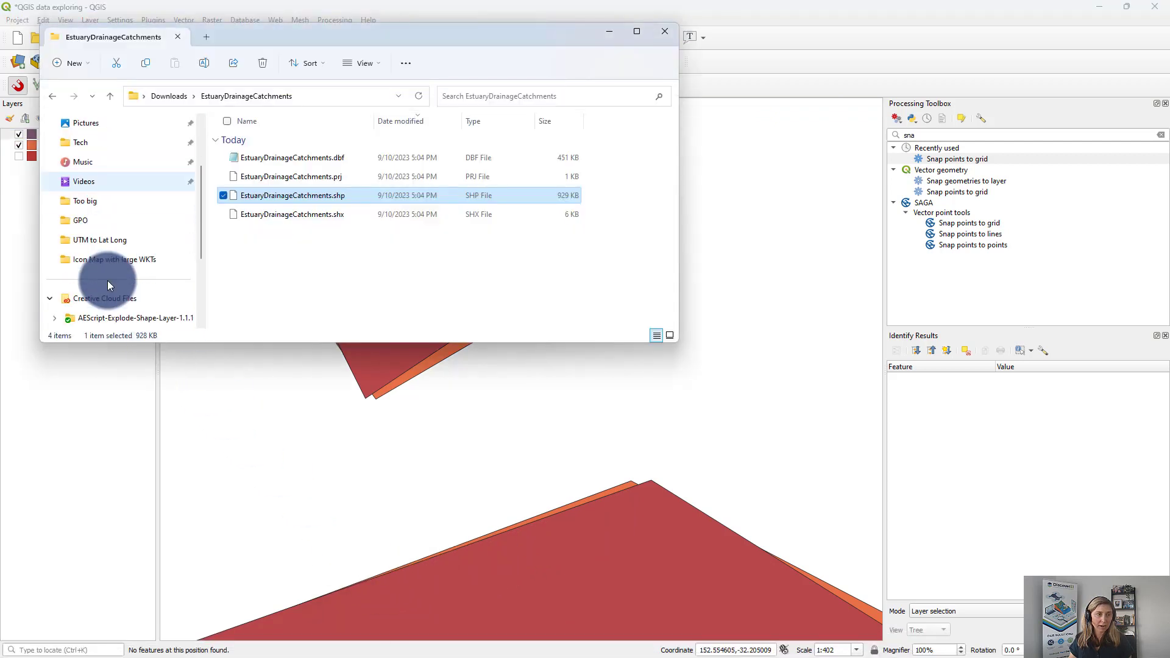
pyautogui.click(109, 280)
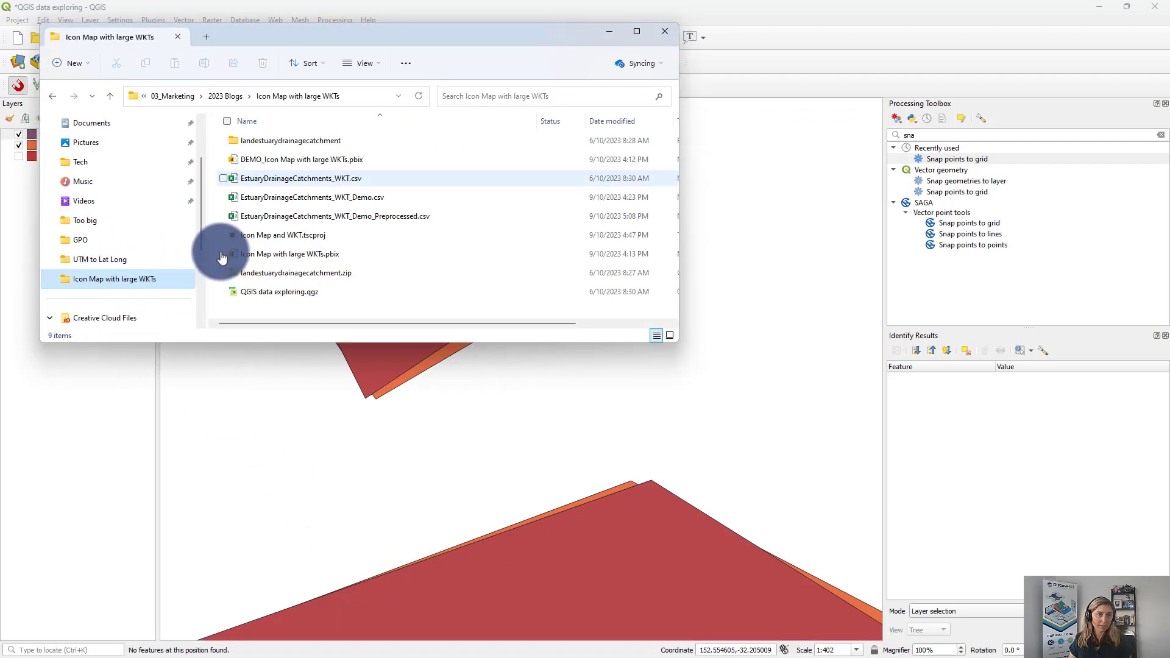
pyautogui.click(367, 216)
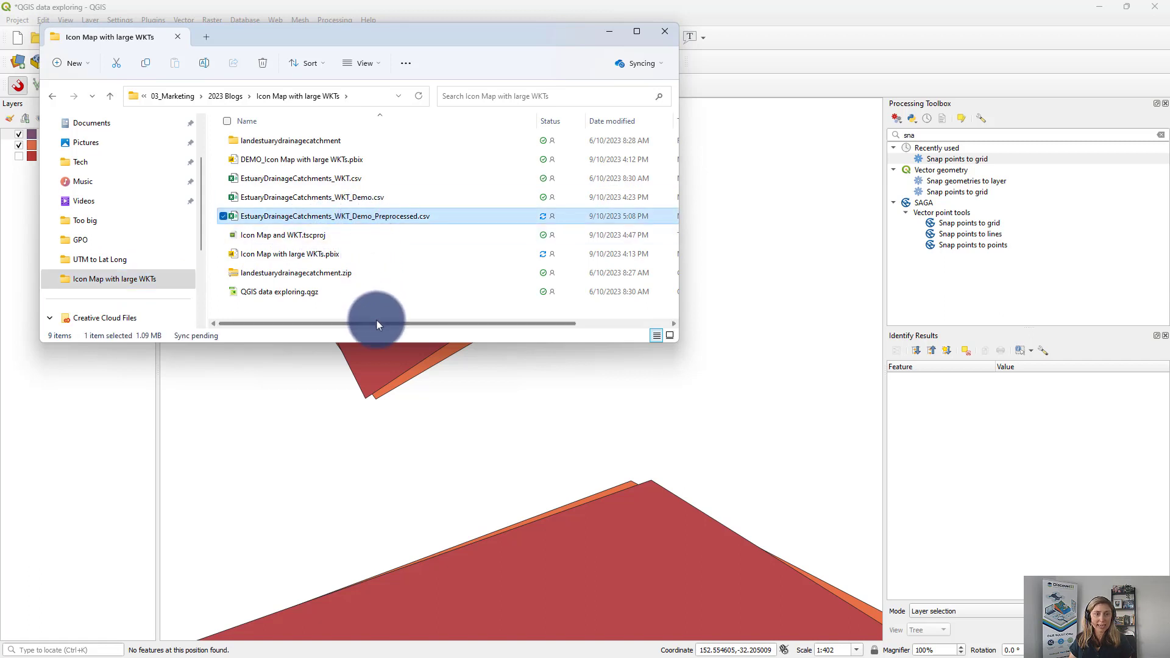
pyautogui.moveTo(386, 323); pyautogui.dragTo(551, 323)
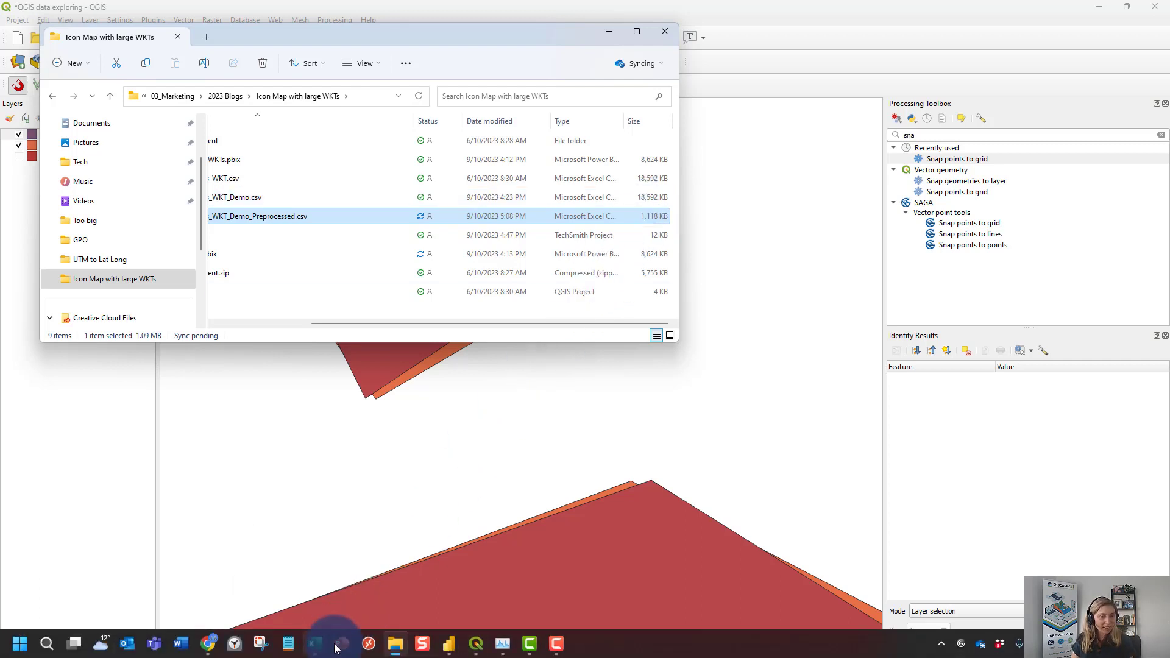
# Open EstuaryDrainageCatchments_WKT_Demo_Preprocessed.csv from File Explorer in Excel and dismiss the data conversion prompt
pyautogui.moveTo(315, 644)
pyautogui.click(338, 579)
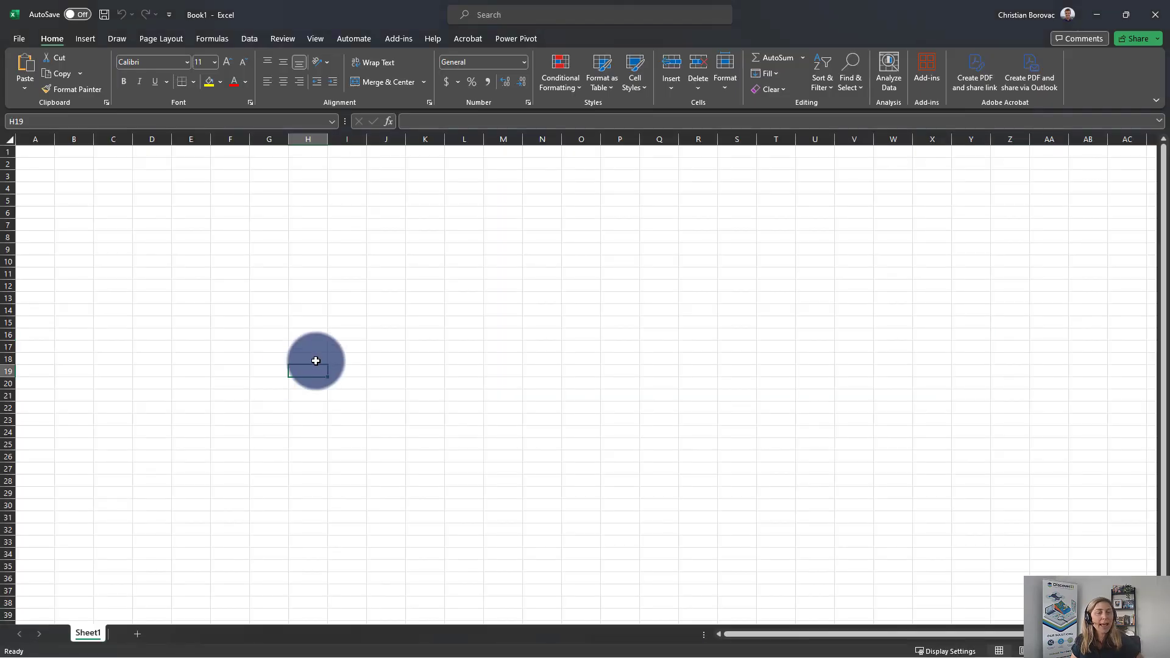
pyautogui.moveTo(395, 644)
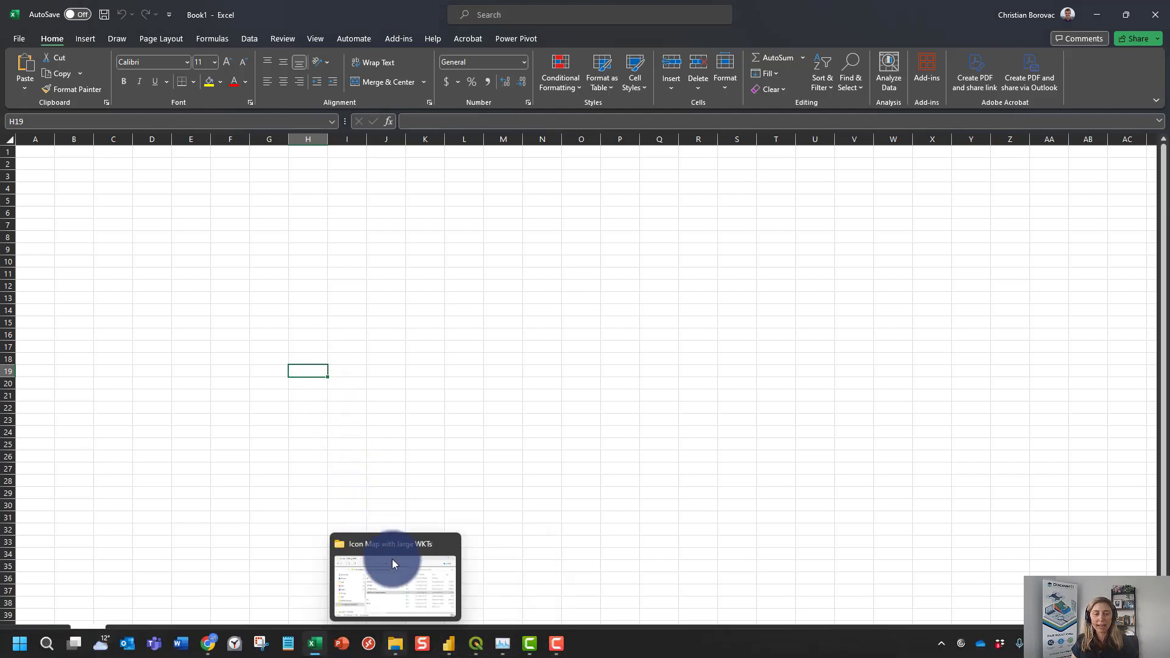
pyautogui.click(405, 588)
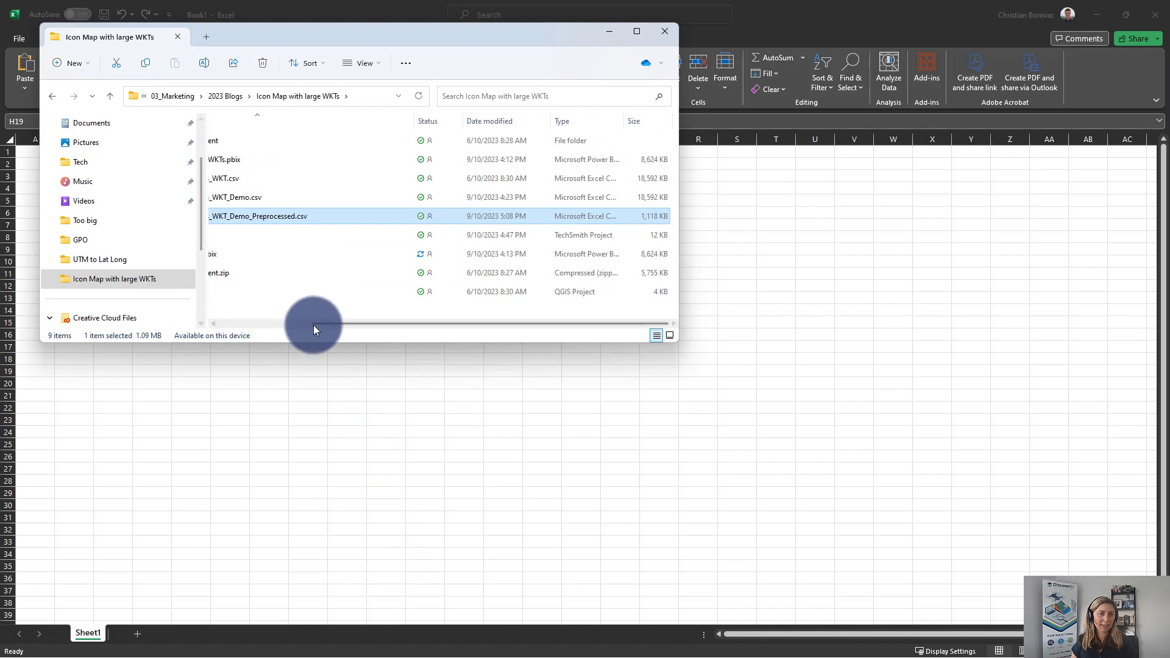
pyautogui.moveTo(313, 324); pyautogui.dragTo(189, 323)
pyautogui.click(185, 323)
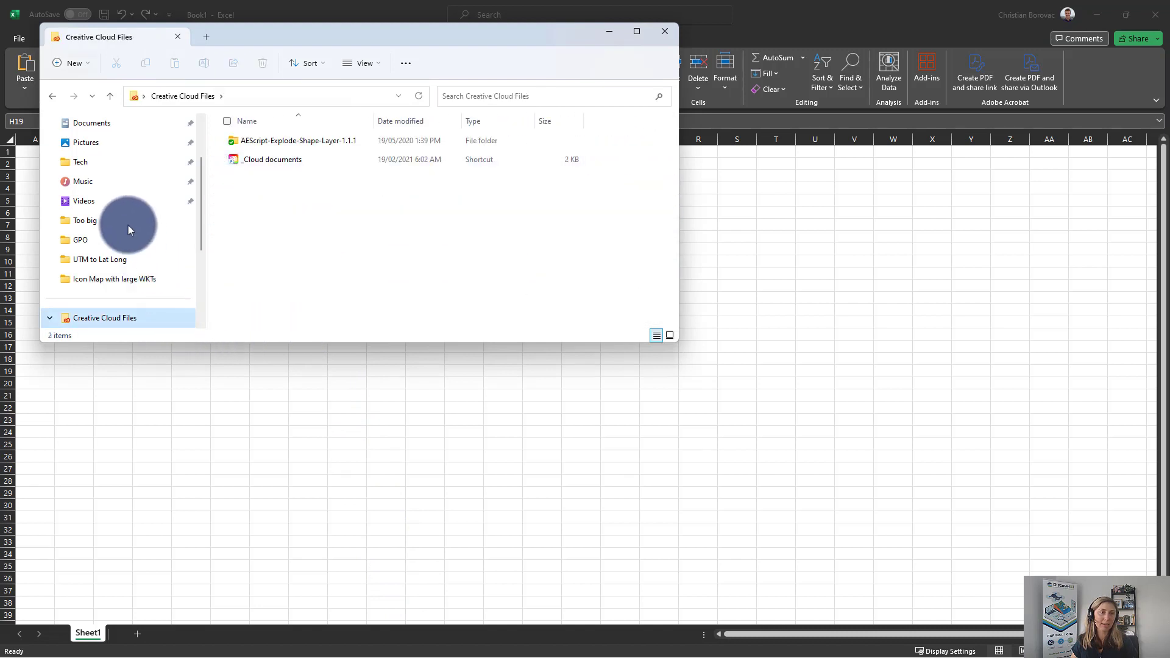
pyautogui.click(53, 97)
pyautogui.click(290, 213)
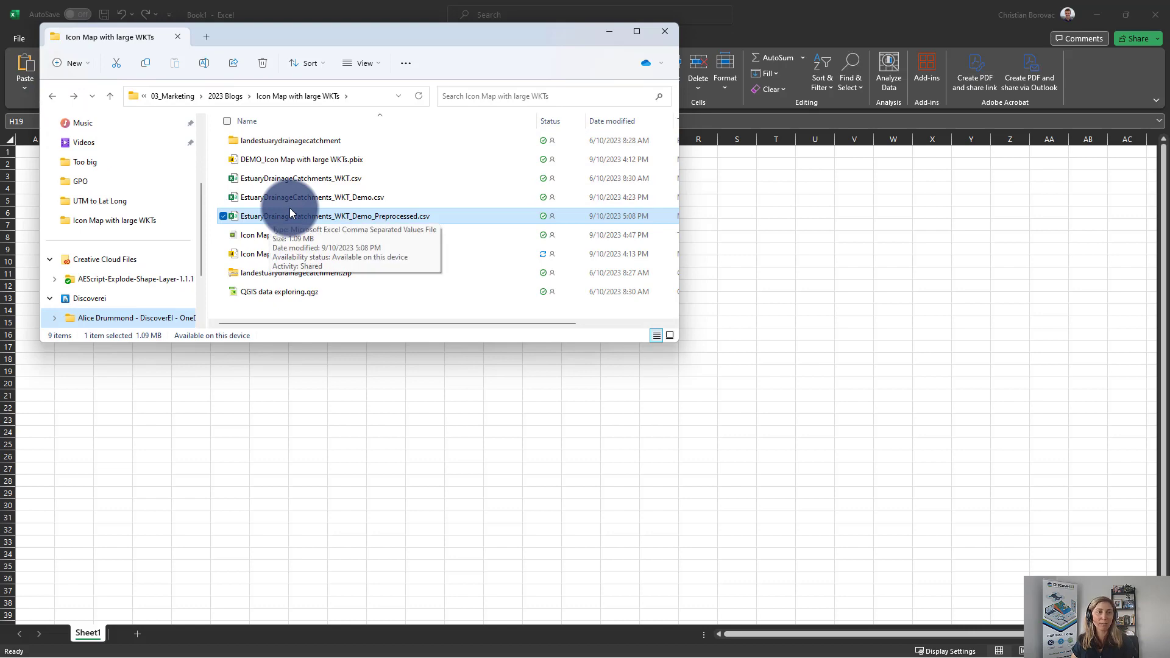
pyautogui.moveTo(290, 209); pyautogui.dragTo(834, 246)
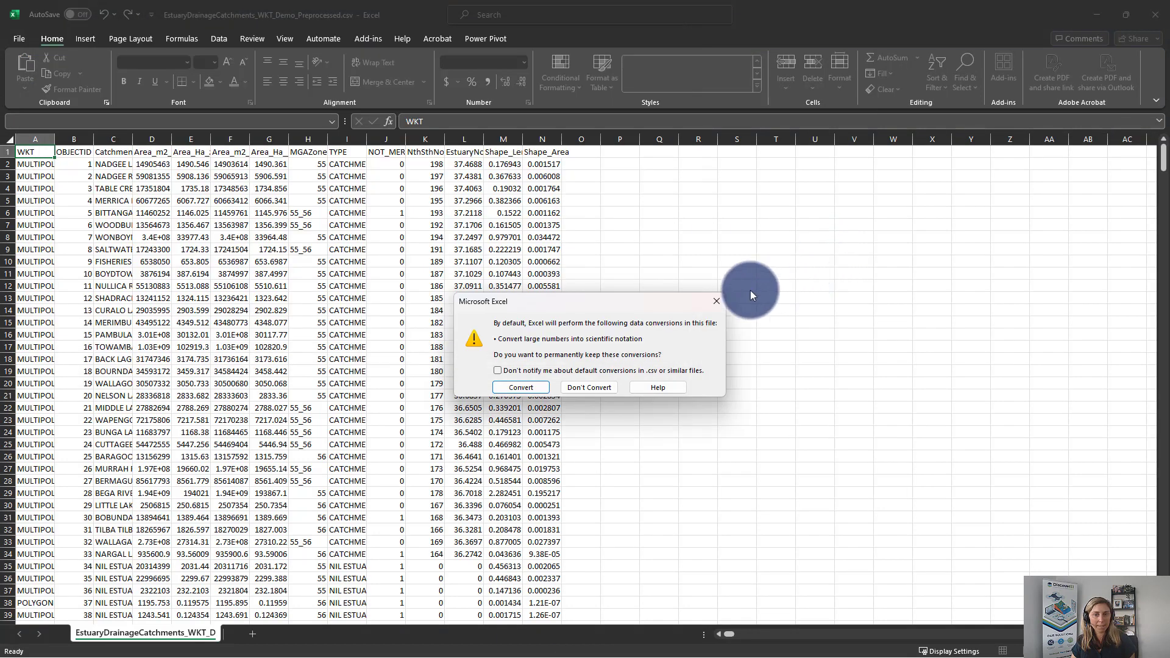
pyautogui.click(717, 301)
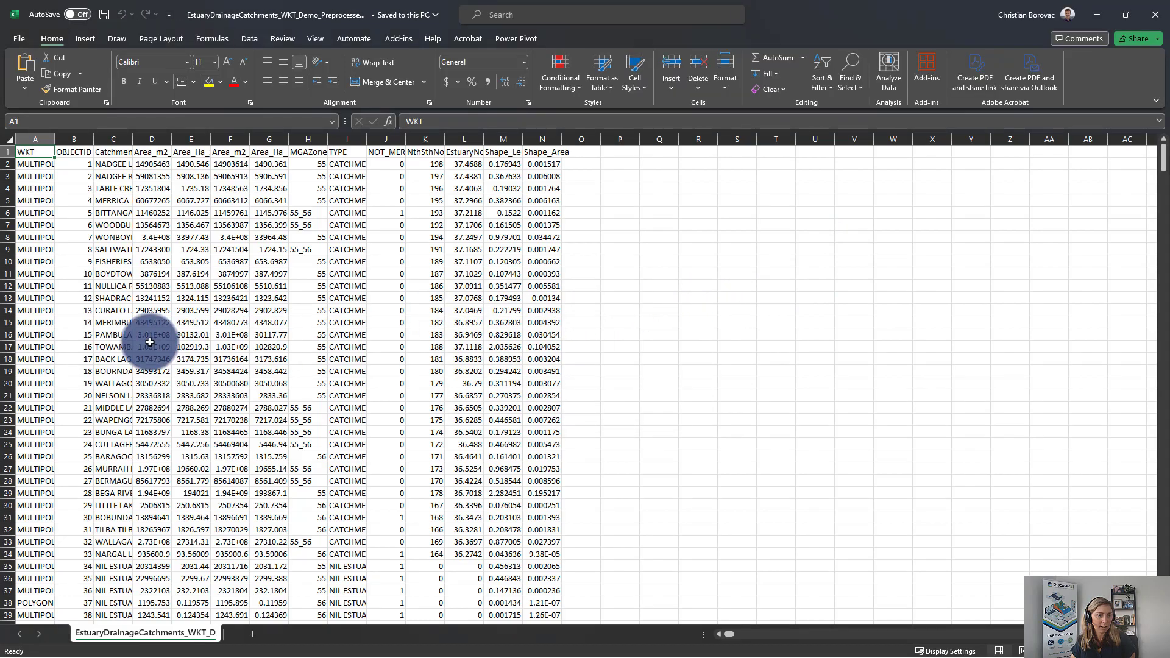
# Examine the WKT column of the preprocessed CSV for geometry strings that spill over into the following row, such as rows 188 and 189
pyautogui.scroll(-20, 55, 345)
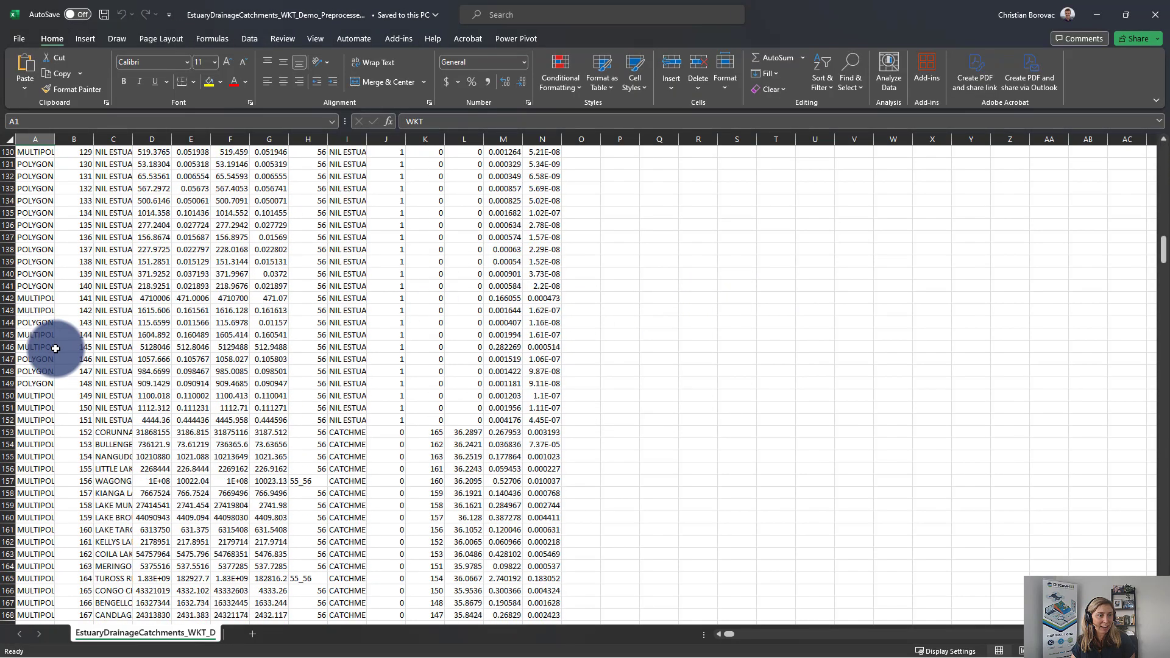
pyautogui.scroll(-13, 55, 348)
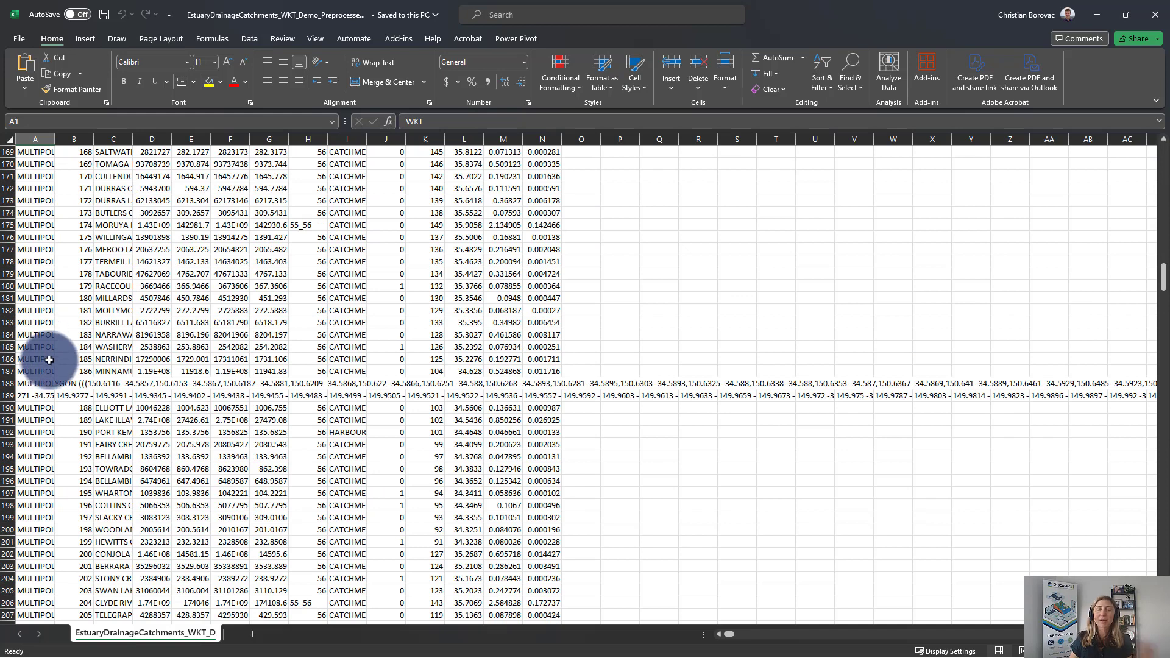
pyautogui.click(39, 383)
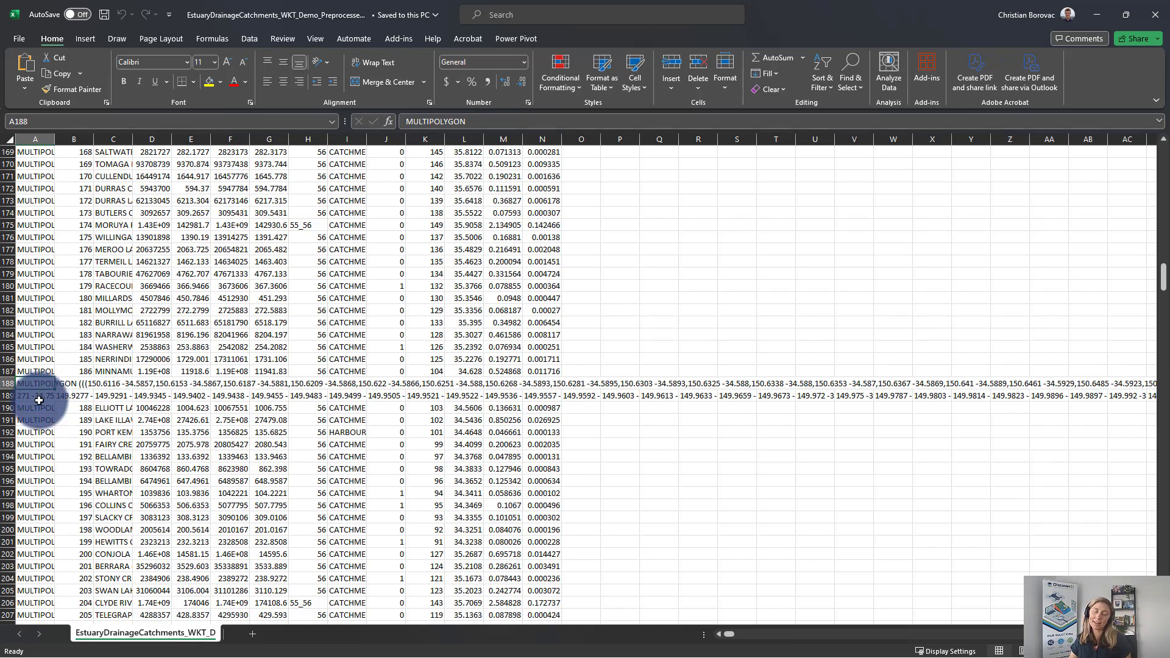
pyautogui.click(36, 396)
pyautogui.scroll(-5, 67, 491)
pyautogui.scroll(-20, 71, 494)
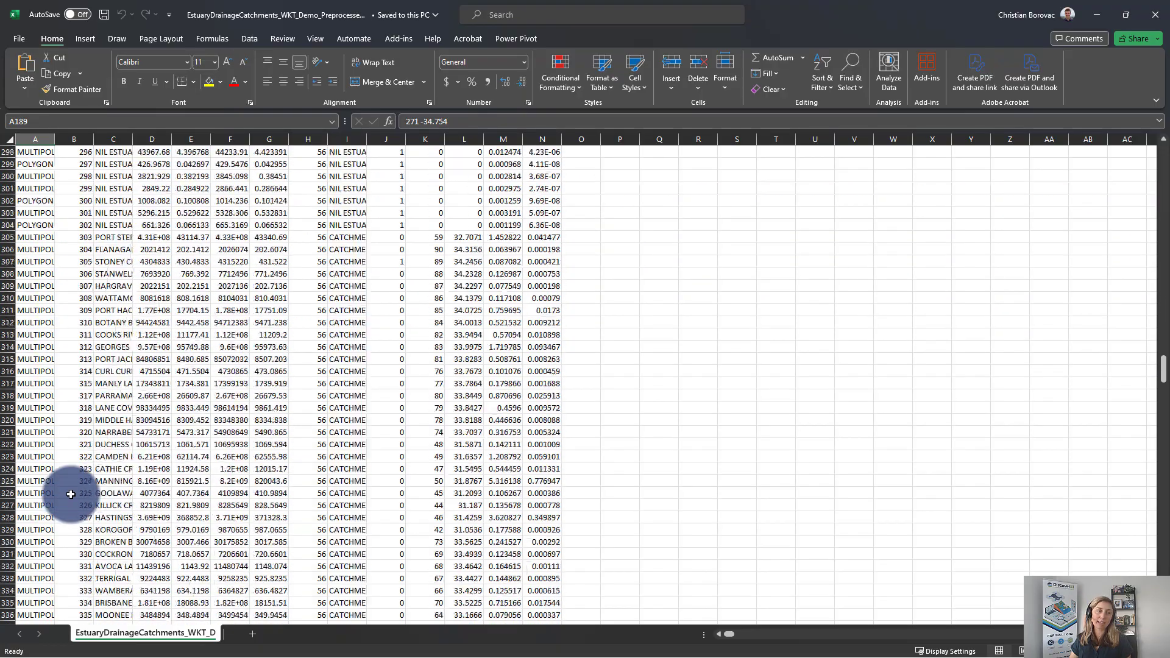
pyautogui.scroll(5, 32, 445)
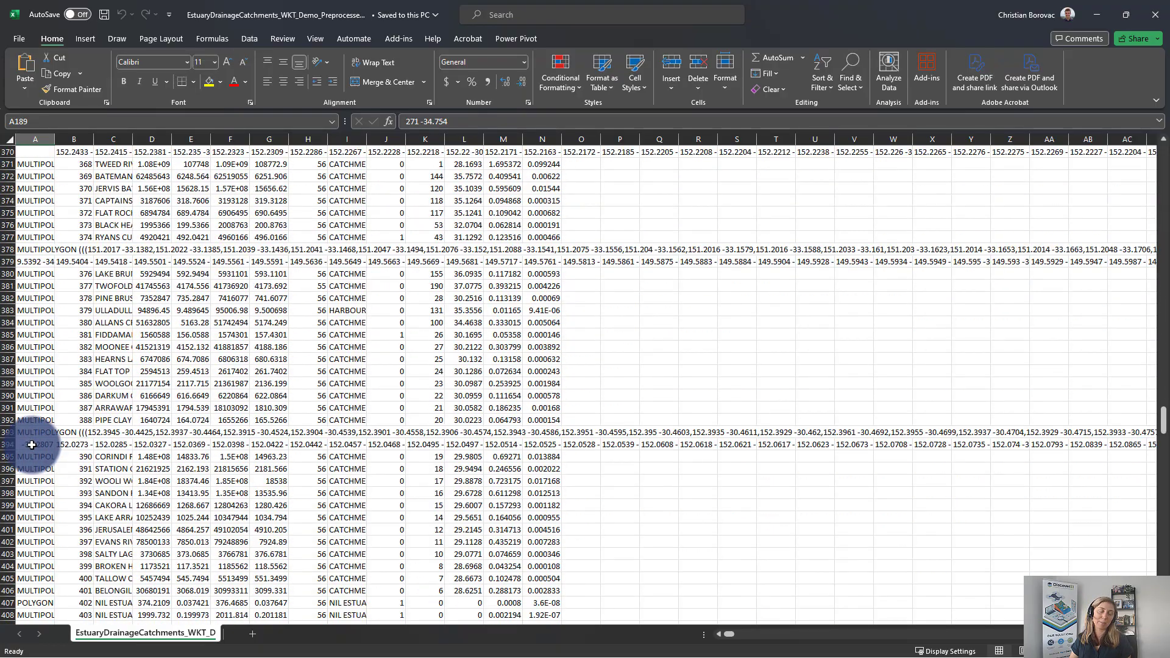
pyautogui.scroll(-20, 32, 445)
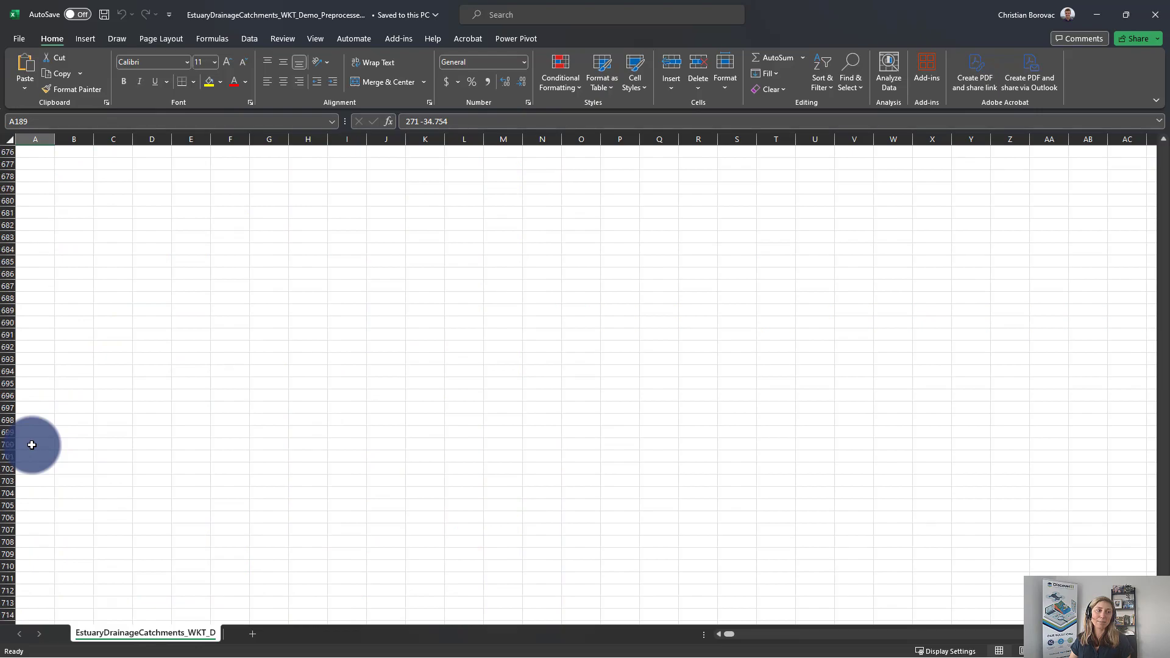
pyautogui.scroll(20, 32, 445)
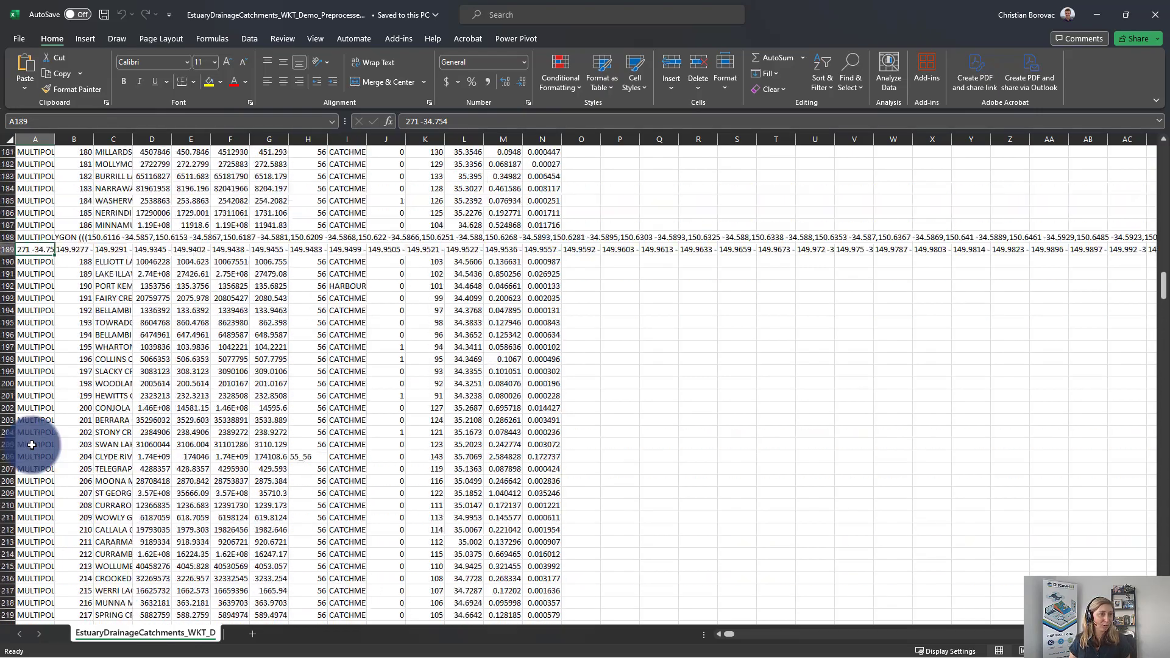
pyautogui.scroll(20, 32, 445)
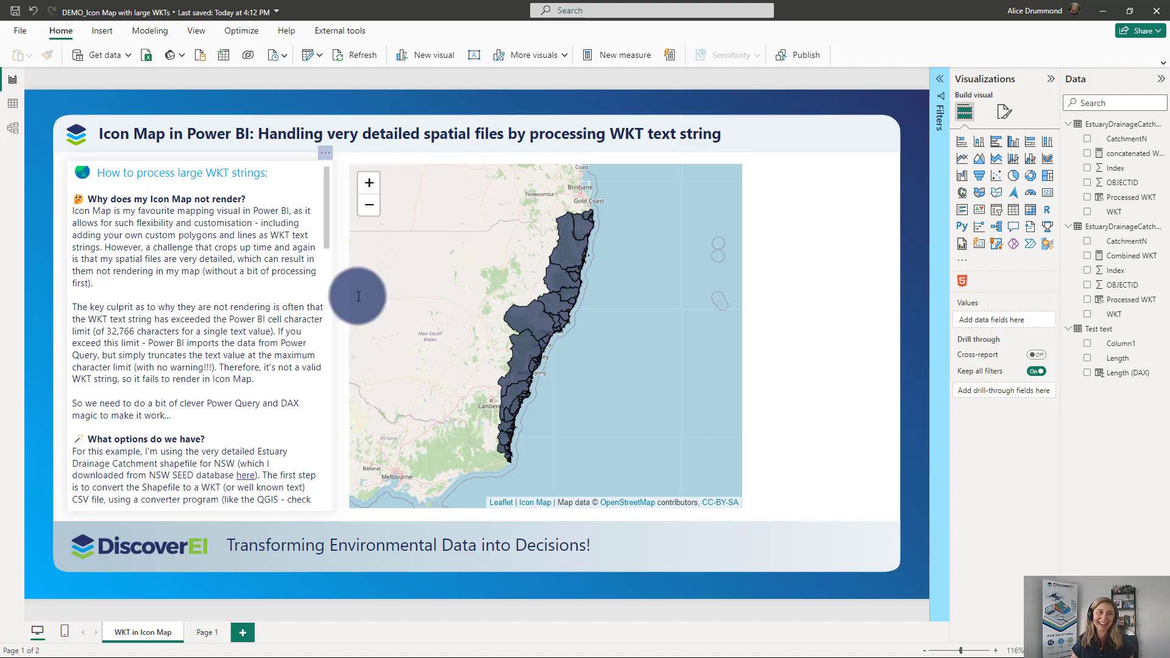
# Read through the large WKT string notes in the Power BI report, down to the Connect section
pyautogui.scroll(-15, 222, 308)
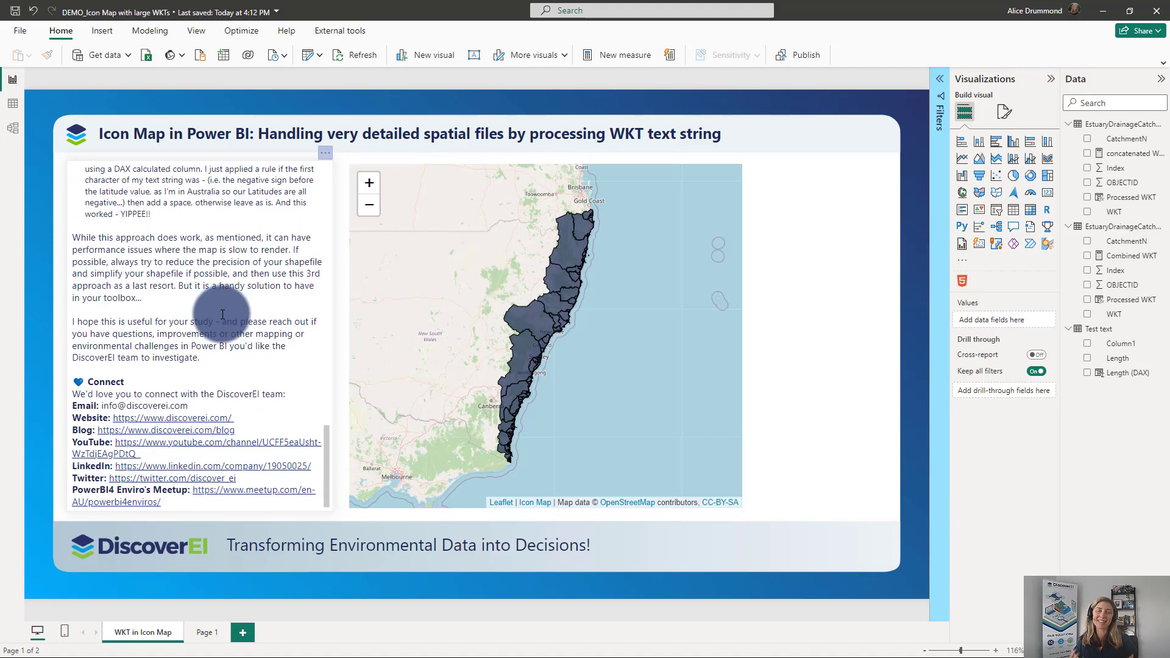